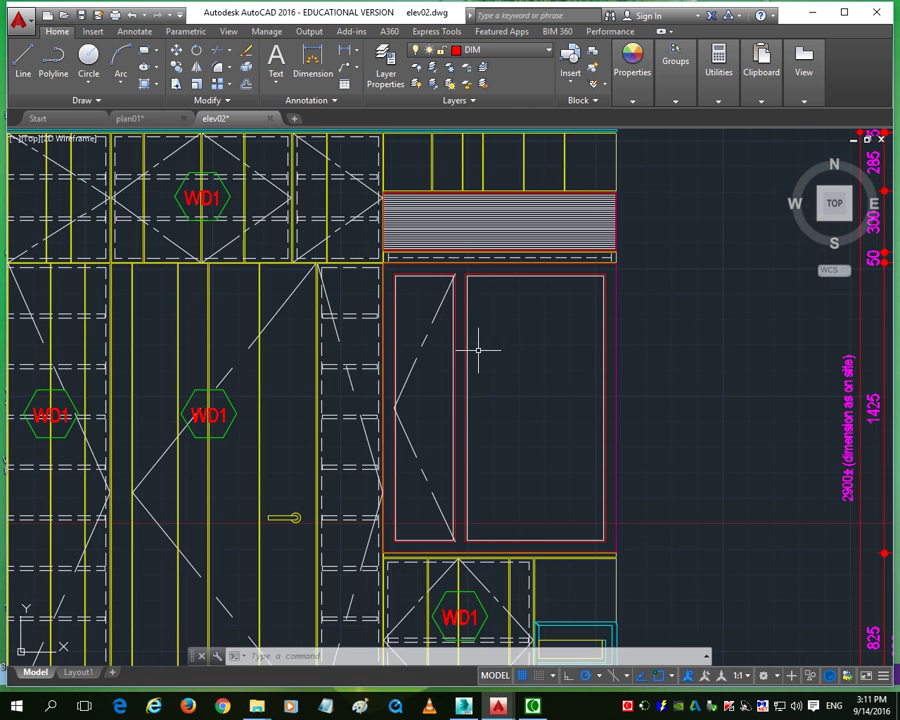
Copy the window's outer frame and both inner pane outlines from the wardrobe elevation to the empty space beside the yellow door outline.
scroll(451, 267, "up", 4)
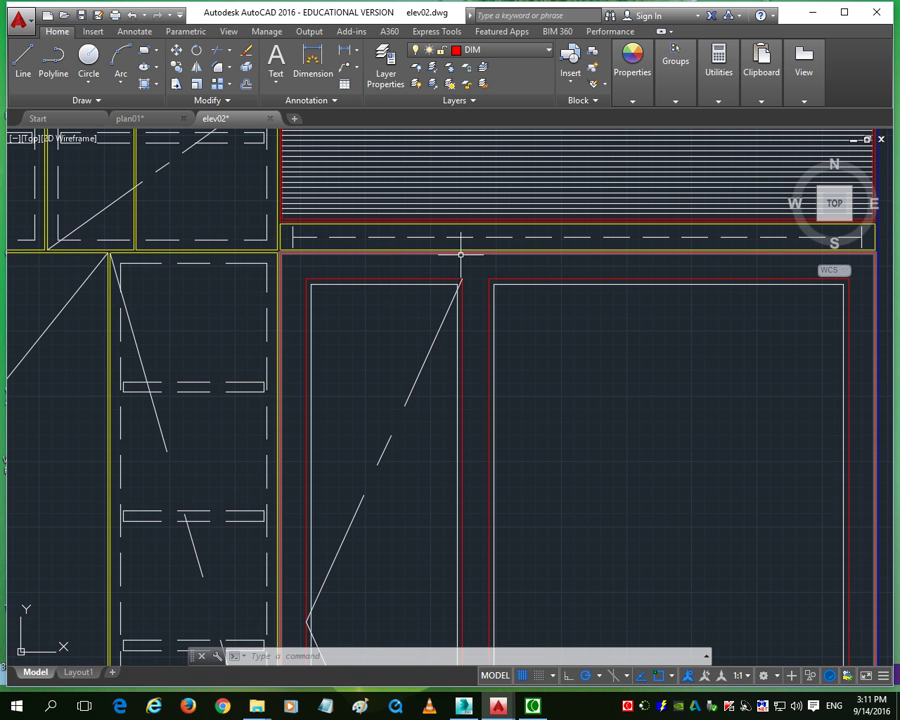
scroll(462, 252, "up", 4)
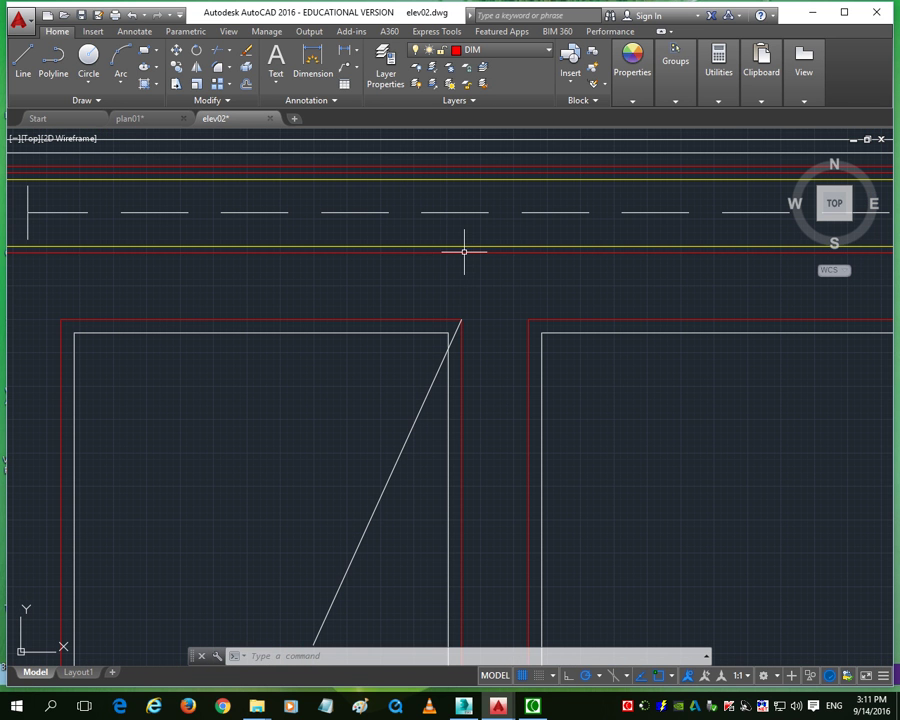
left_click(421, 318)
left_click(554, 314)
scroll(483, 292, "down", 4)
scroll(483, 292, "down", 4)
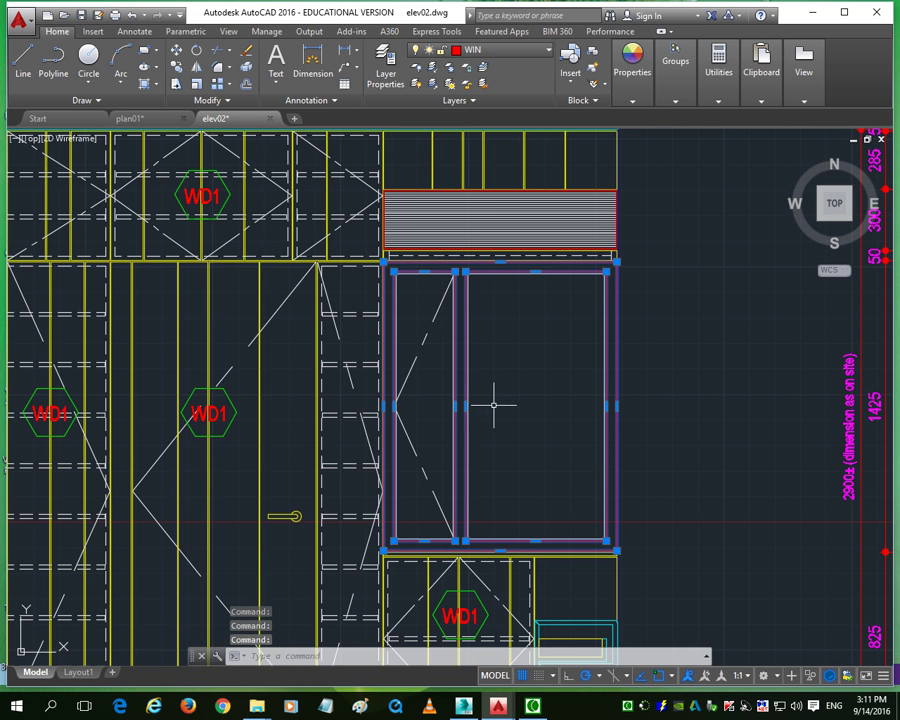
type("c")
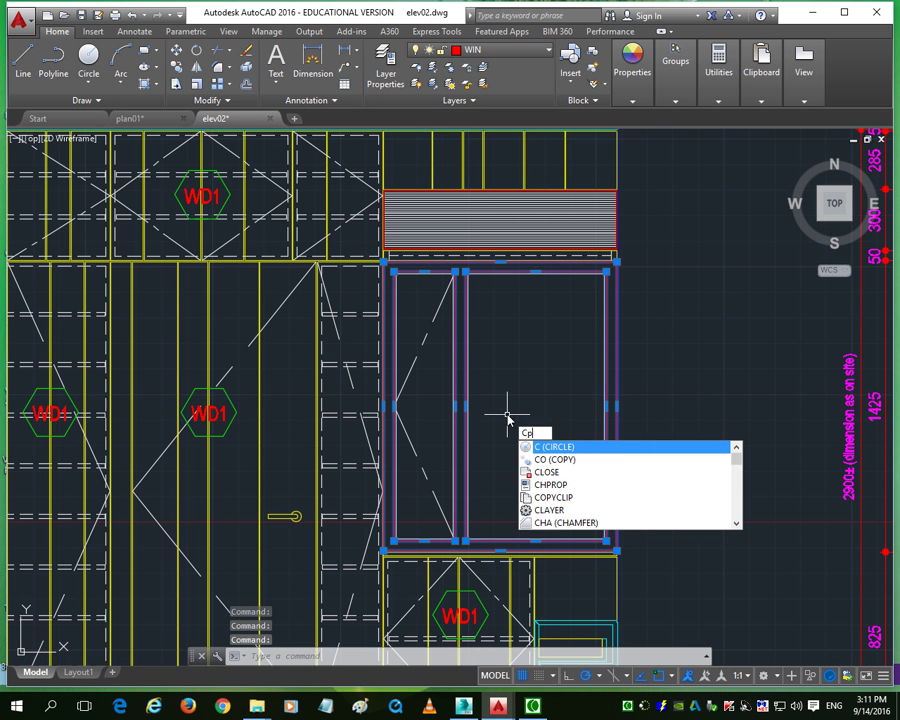
key("space")
left_click(498, 425)
scroll(486, 484, "down", 3)
scroll(487, 500, "down", 2)
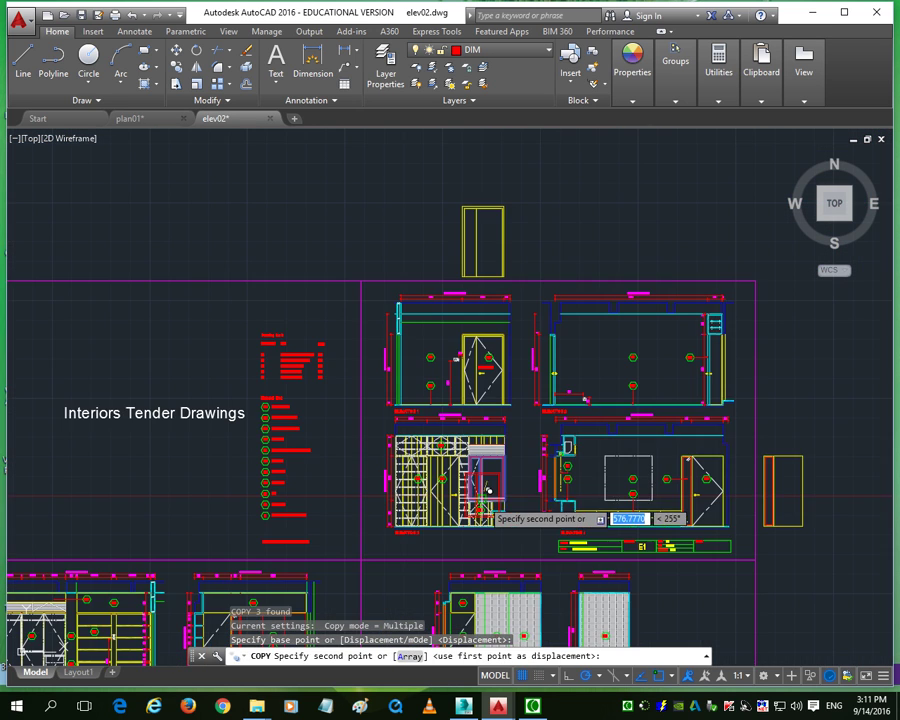
scroll(440, 205, "up", 4)
left_click(402, 240)
scroll(402, 245, "up", 2)
key("Escape")
Start Write Block for the copied window outlines, selecting all three rectangles as the source objects.
scroll(403, 250, "up", 2)
left_click(388, 263)
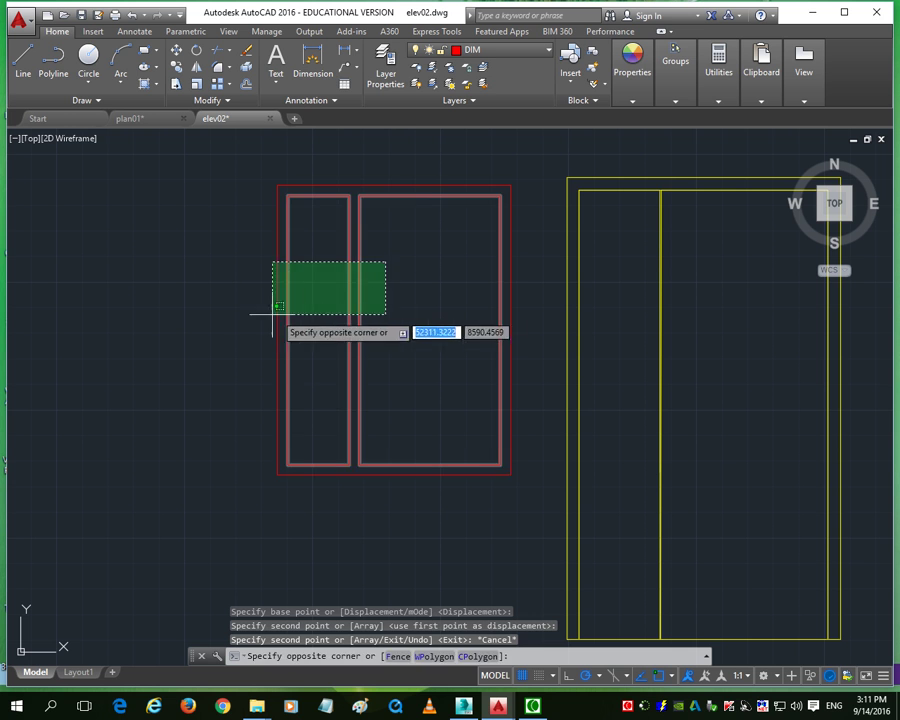
left_click(251, 324)
type("w")
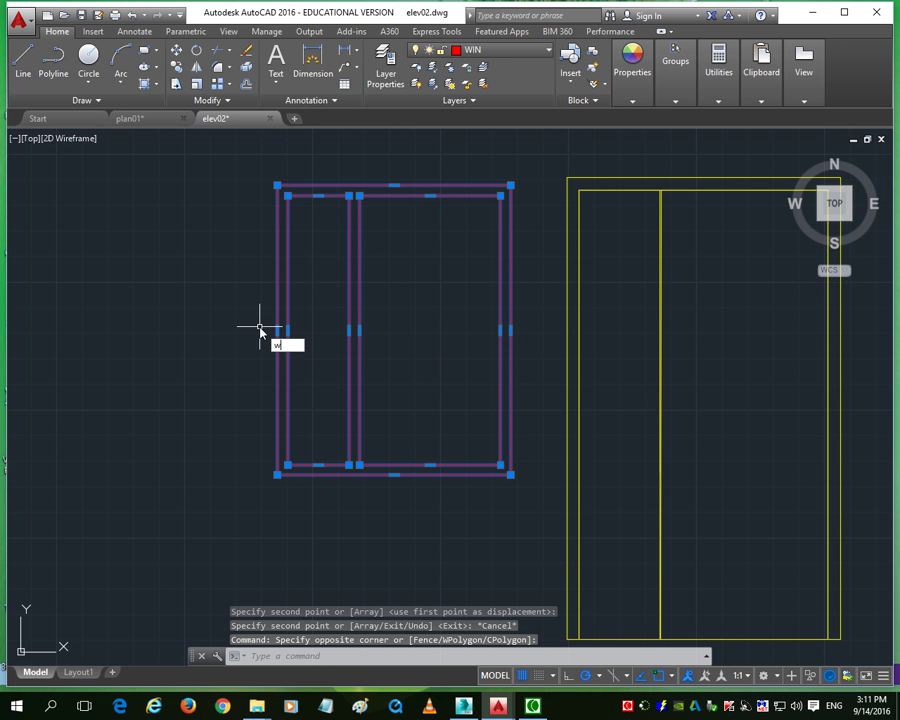
type("b")
key("Return")
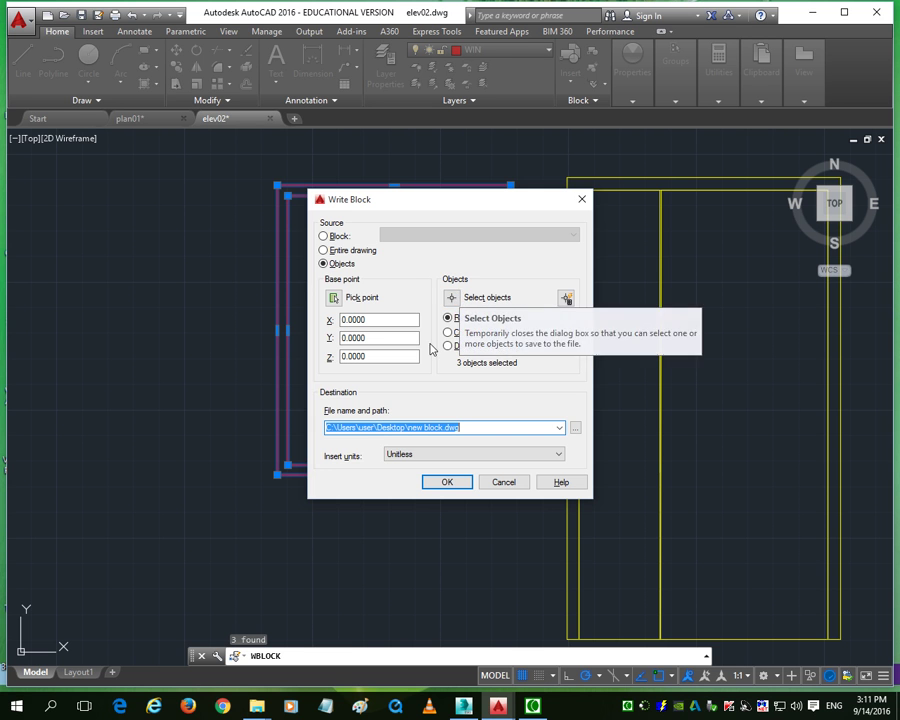
left_click(453, 302)
left_click(247, 171)
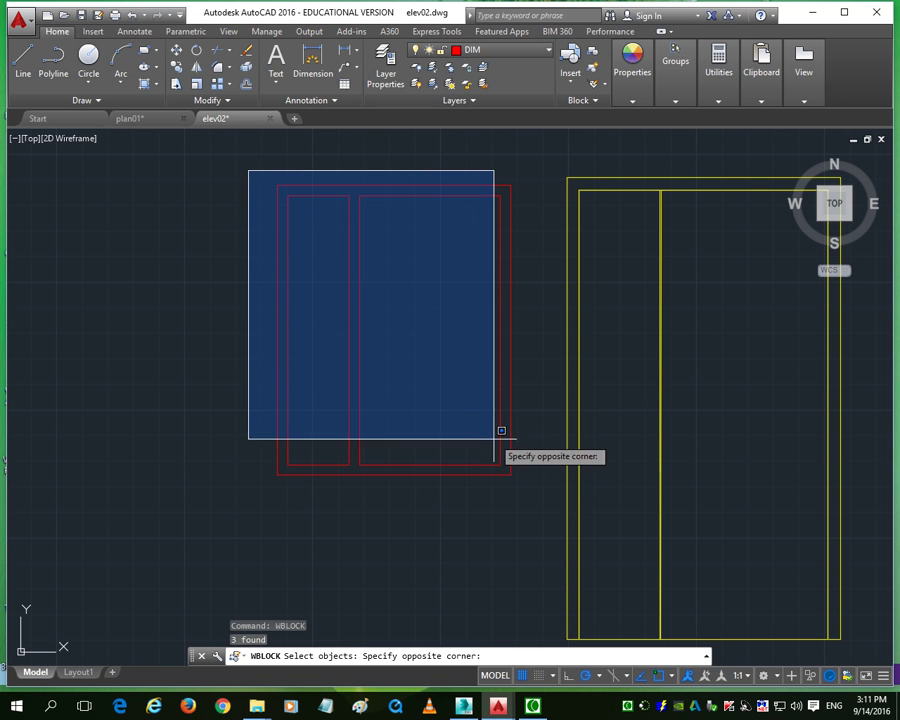
left_click(536, 492)
key("Return")
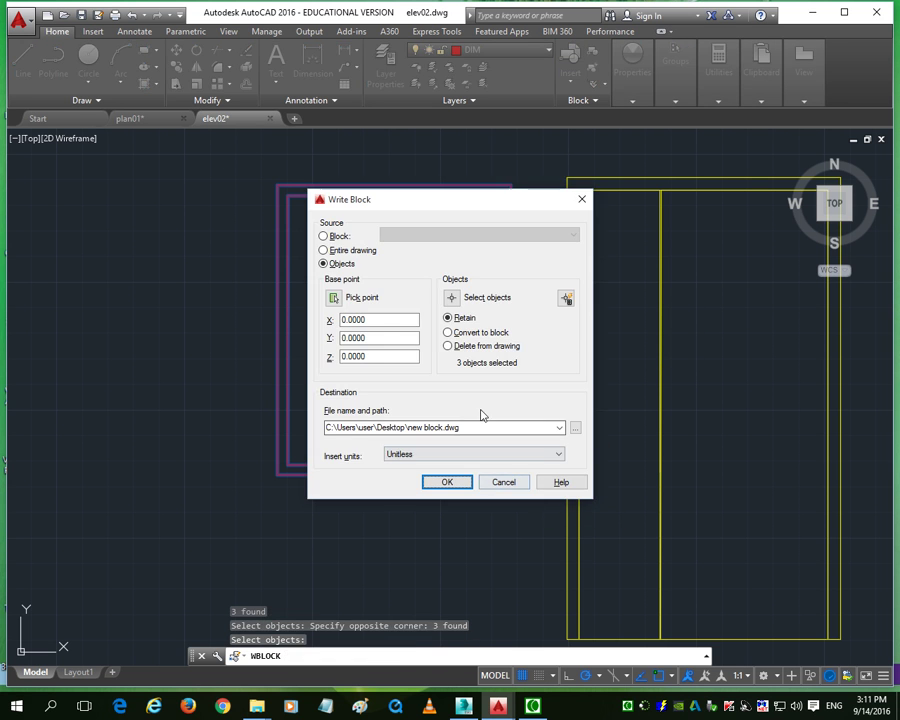
Set the insert units to Millimeters and write the block to new block.dwg on the Desktop, replacing the existing file.
left_click(482, 455)
left_click(443, 504)
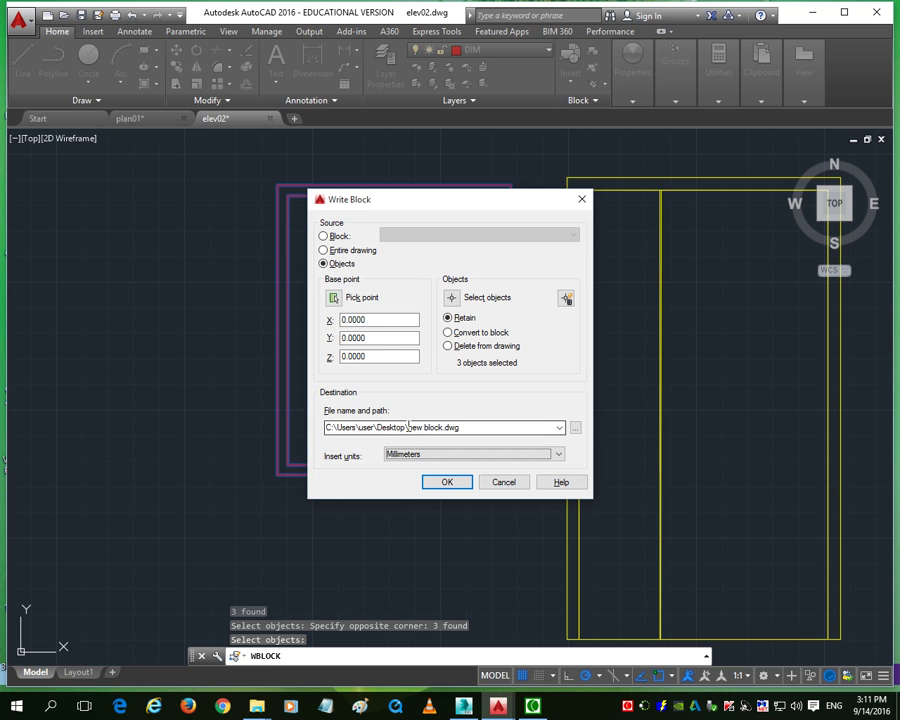
left_click(447, 482)
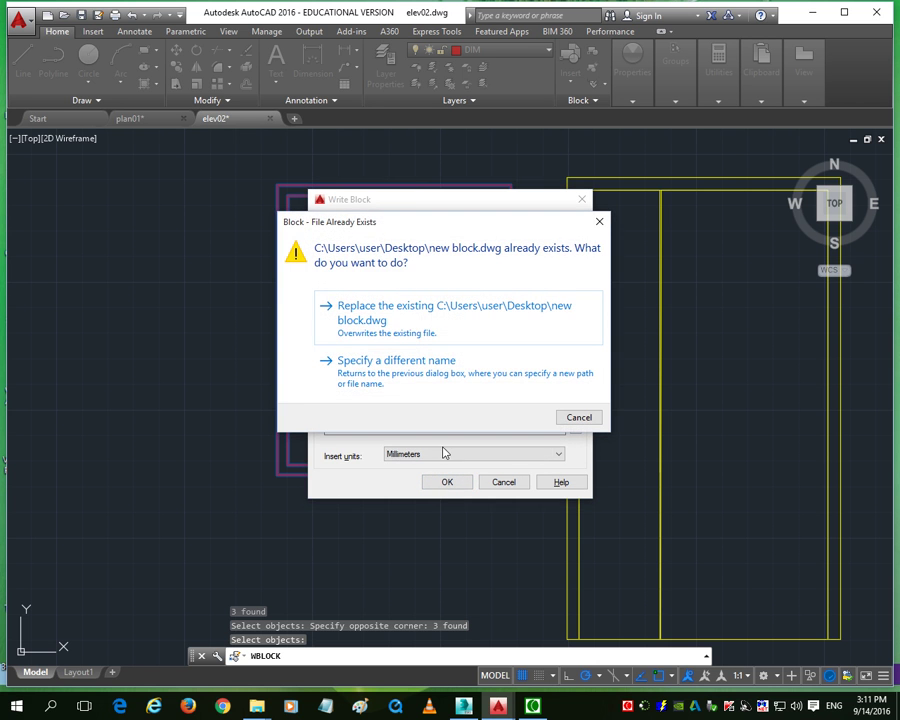
left_click(415, 312)
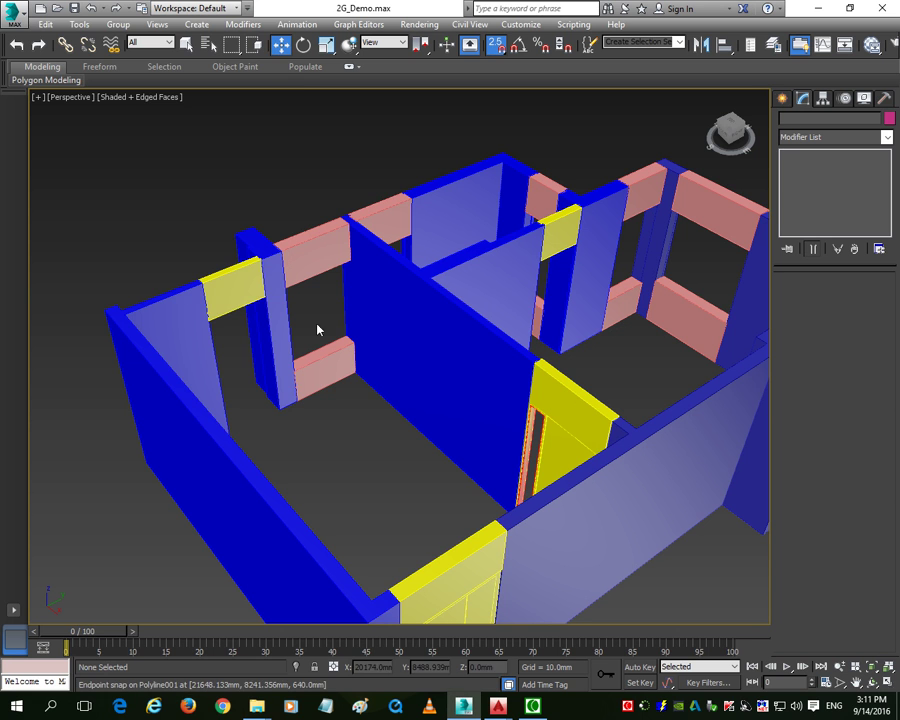
Switch to 3ds Max and import new block.dwg from the Desktop with the AutoCAD primitives derived by Color.
left_click(6, 12)
mouse_move(68, 212)
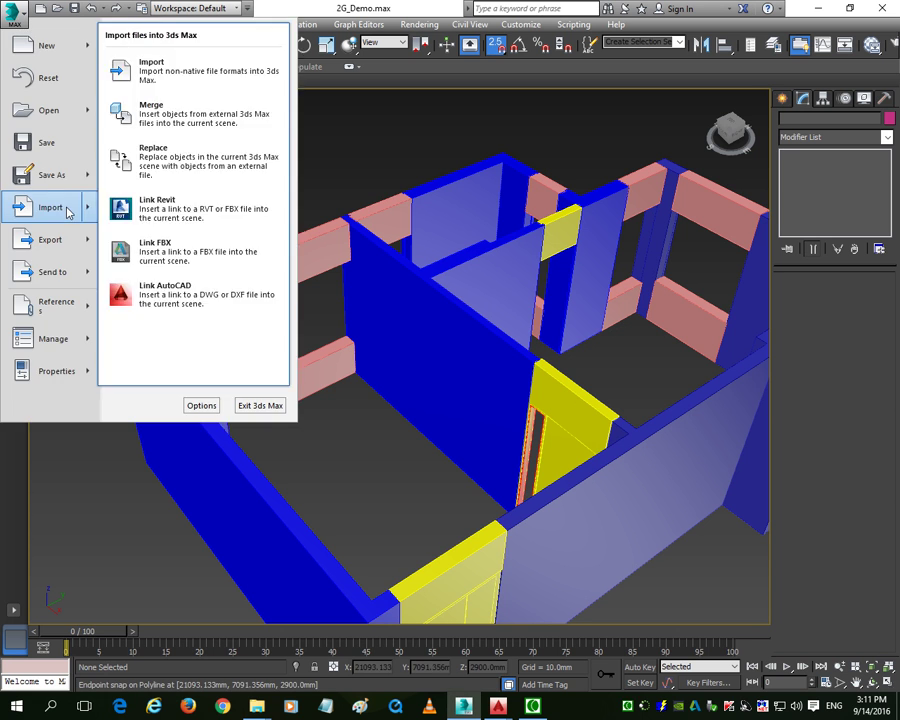
left_click(209, 67)
left_click(325, 240)
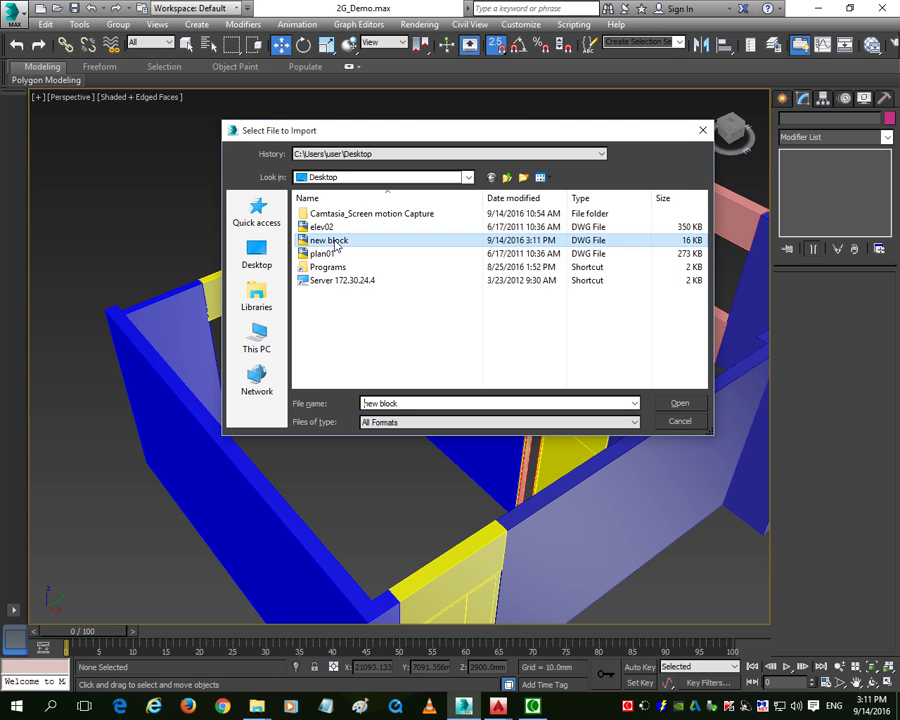
left_click(681, 403)
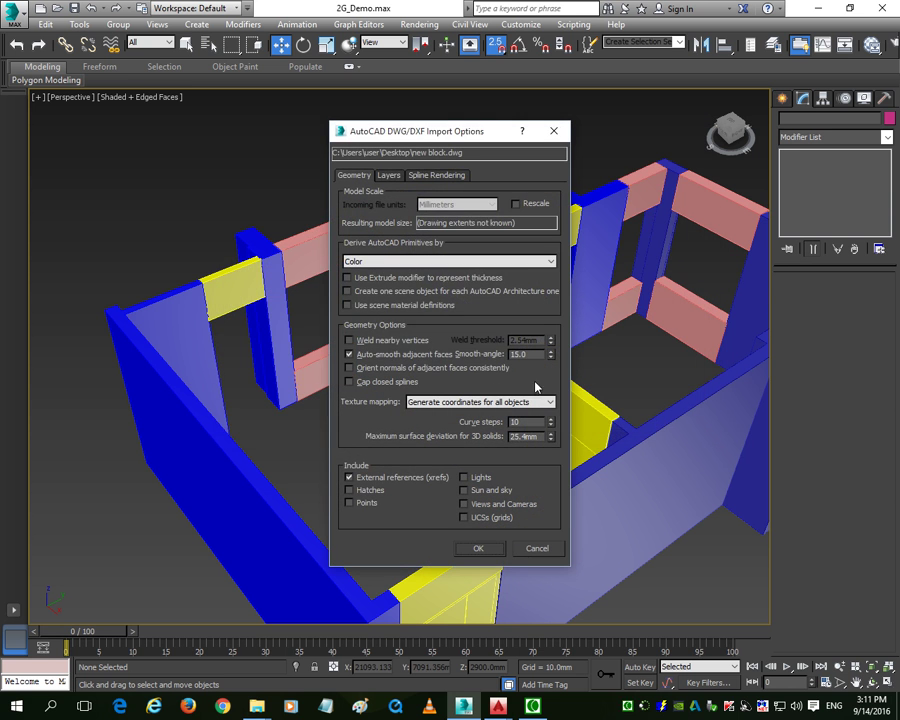
left_click(459, 262)
left_click(459, 262)
left_click(460, 263)
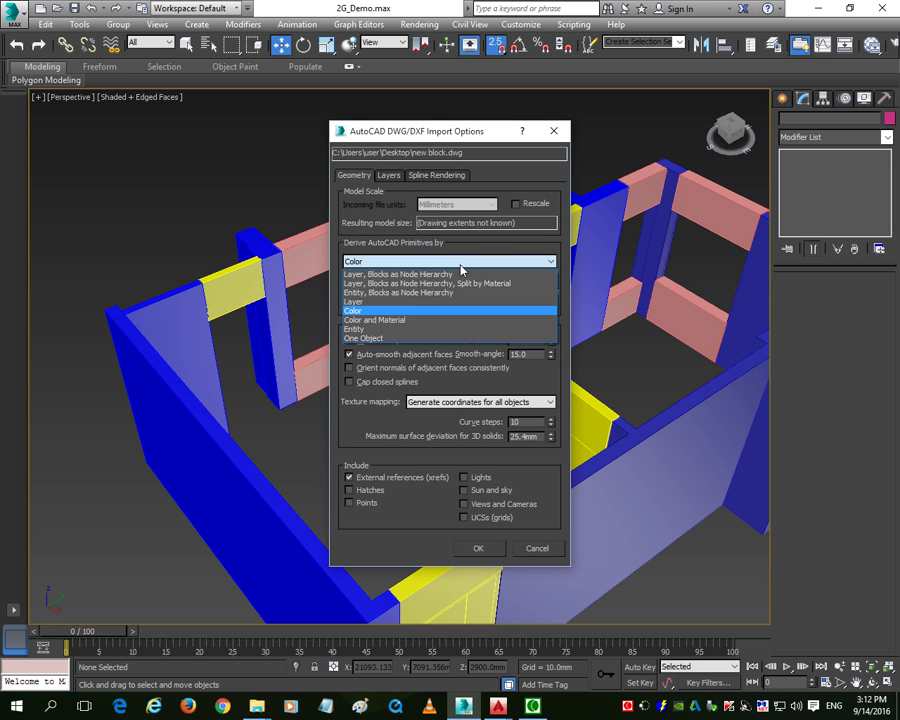
left_click(460, 264)
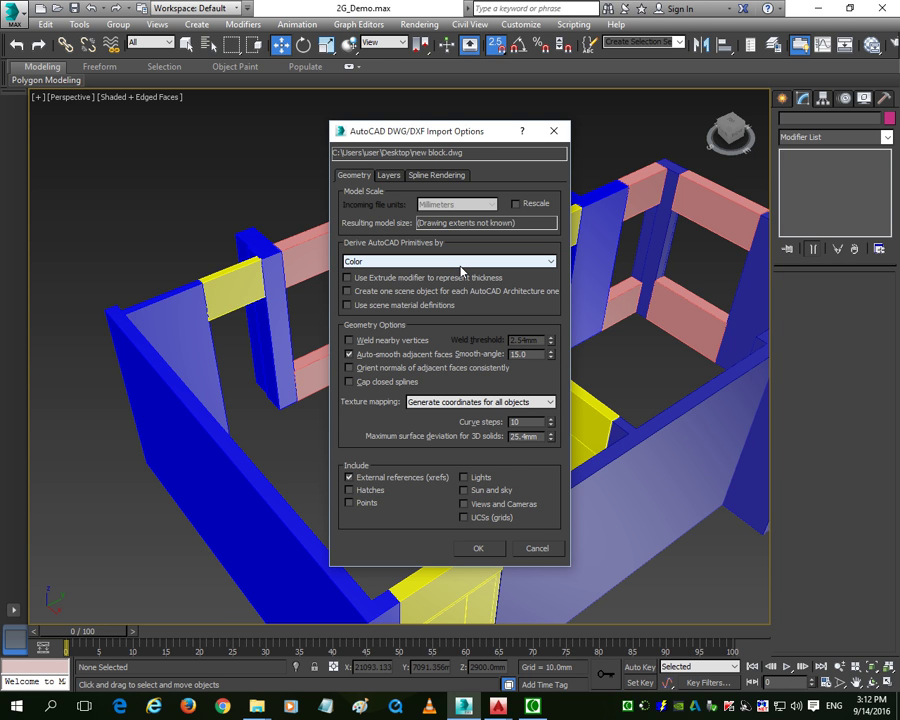
left_click(480, 549)
Move the imported window outline close to the apartment model, placing it outside the outer wall in the top view.
left_click_drag(617, 572, 636, 583)
left_click_drag(605, 545, 240, 222)
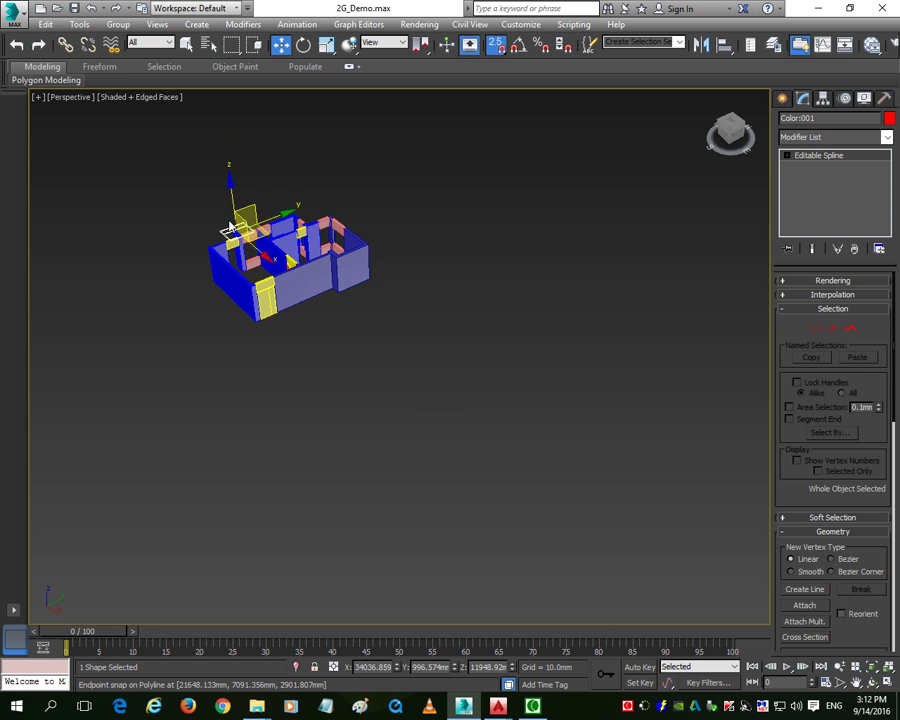
scroll(236, 221, "up", 4)
middle_click_drag(264, 336, 292, 305)
scroll(294, 305, "down", 3)
middle_click_drag(391, 436, 446, 439)
left_click(887, 683)
middle_click_drag(84, 203, 160, 188)
scroll(160, 188, "down", 3)
left_click_drag(265, 285, 109, 219)
scroll(93, 227, "up", 6)
middle_click_drag(741, 550, 776, 560)
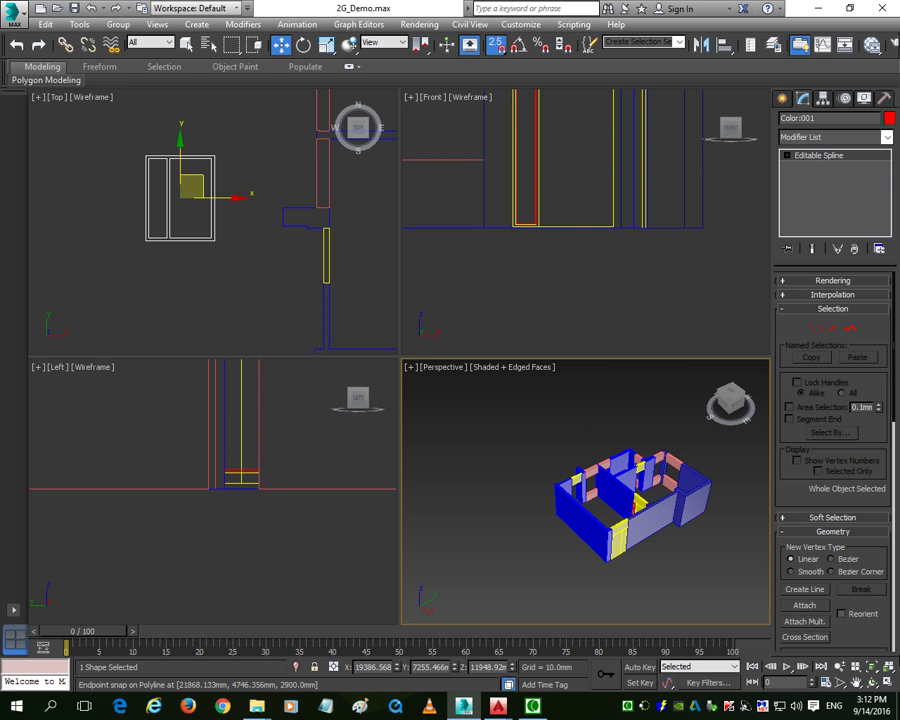
Lower the window outline along the Z axis in the perspective view until it sits near the walls.
left_click(887, 682)
left_click(872, 681)
left_click_drag(498, 456, 457, 372)
scroll(457, 372, "up", 3)
key("w")
left_click_drag(438, 175, 420, 422)
scroll(432, 470, "up", 3)
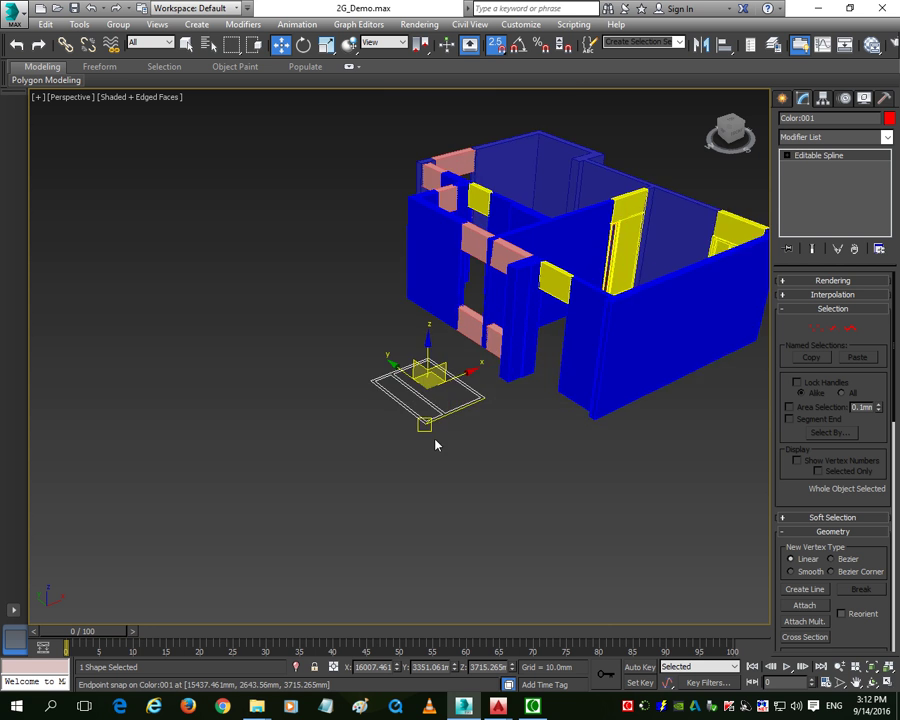
scroll(436, 446, "up", 6)
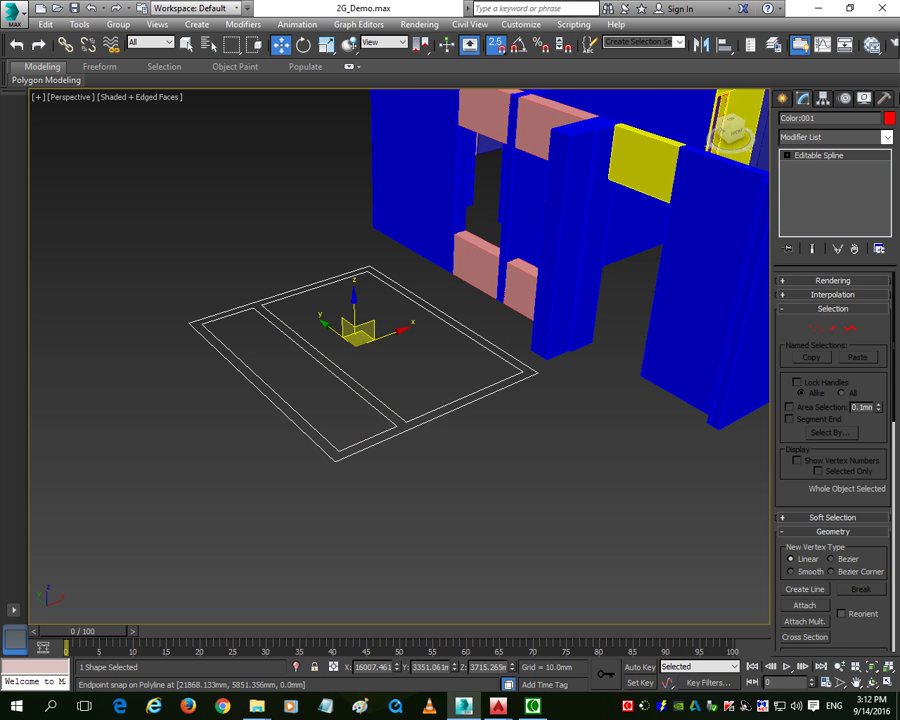
Apply an Extrude modifier to the window outline with an amount of 50 mm.
left_click(886, 137)
left_click_drag(886, 225, 885, 287)
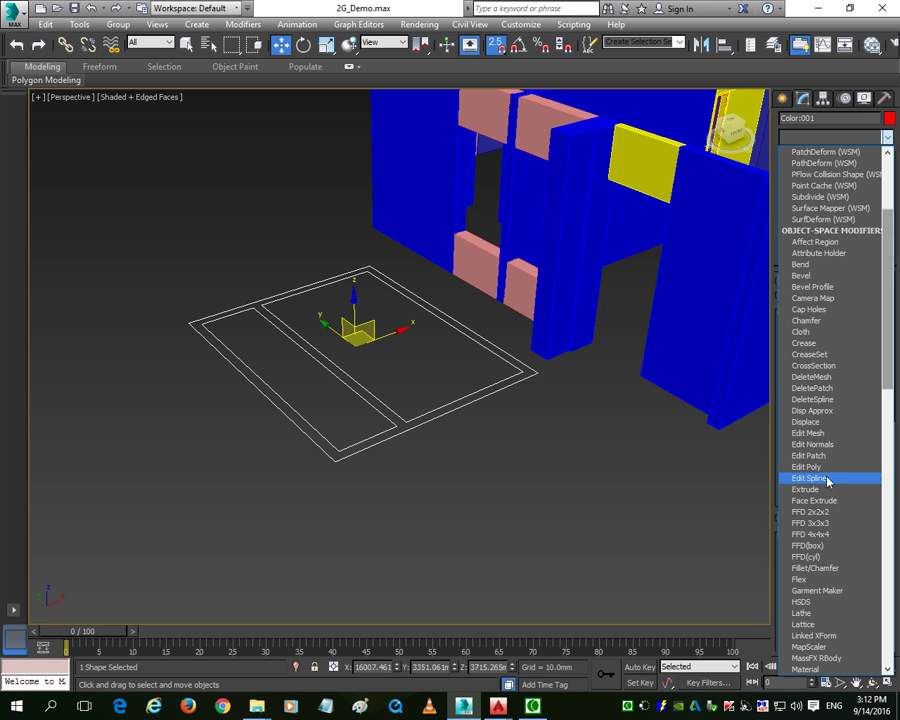
left_click(790, 489)
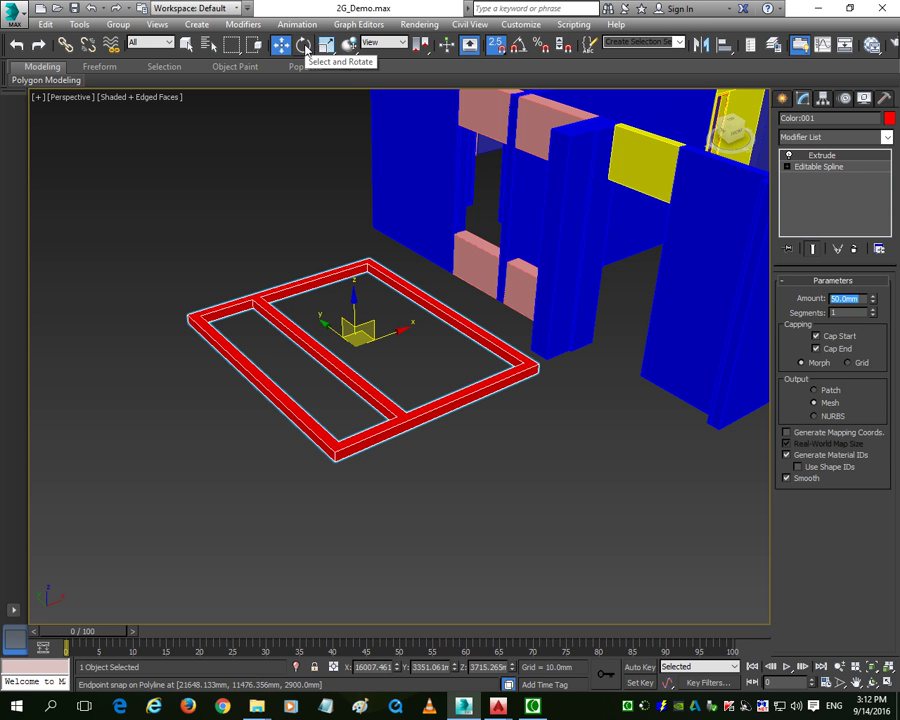
Rotate the extruded window frame upright and parallel to the outer wall, using angle snap.
middle_click_drag(468, 258, 462, 326)
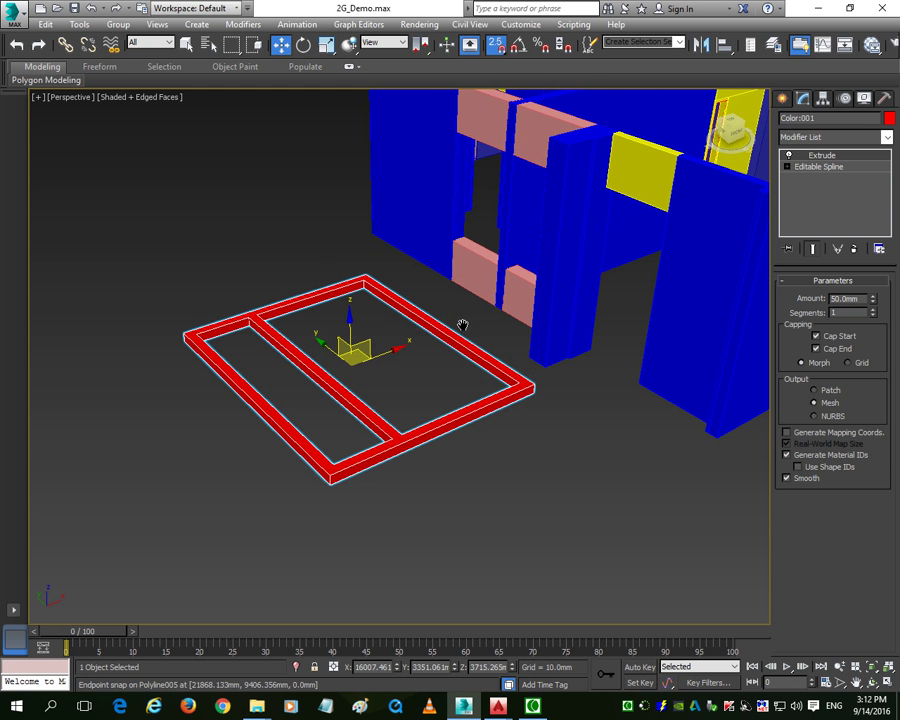
left_click(304, 45)
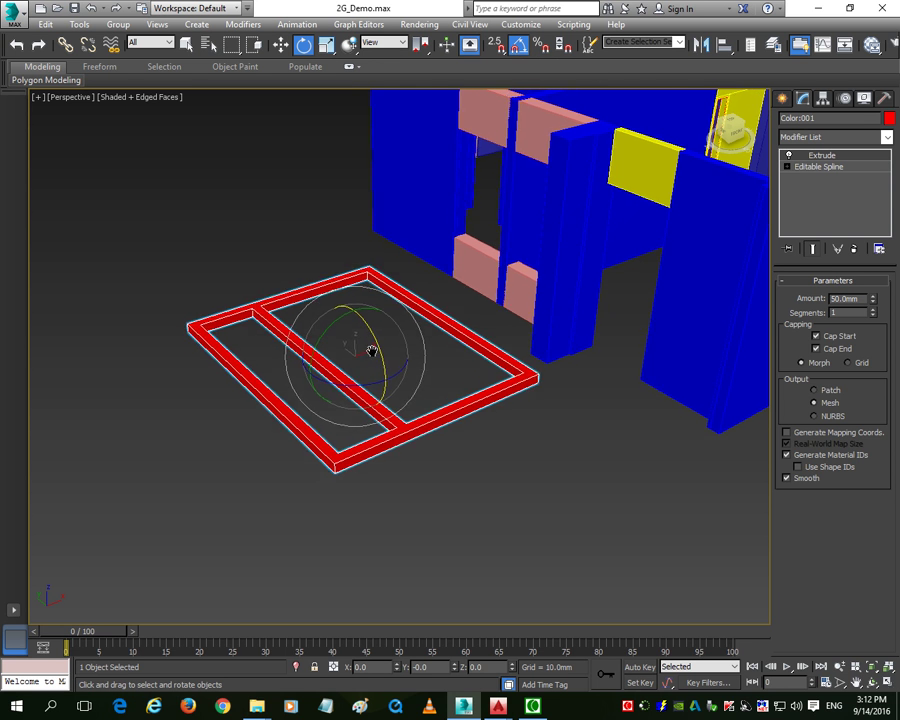
scroll(370, 350, "down", 1)
left_click_drag(370, 322, 414, 384)
scroll(408, 402, "down", 5)
Move the upright window frame in the top view to just outside the outer wall, near the yellow door header.
left_click(283, 44)
key("alt+w")
scroll(223, 261, "down", 5)
left_click_drag(120, 290, 234, 241)
scroll(229, 255, "up", 5)
scroll(177, 203, "up", 2)
middle_click_drag(204, 197, 196, 166)
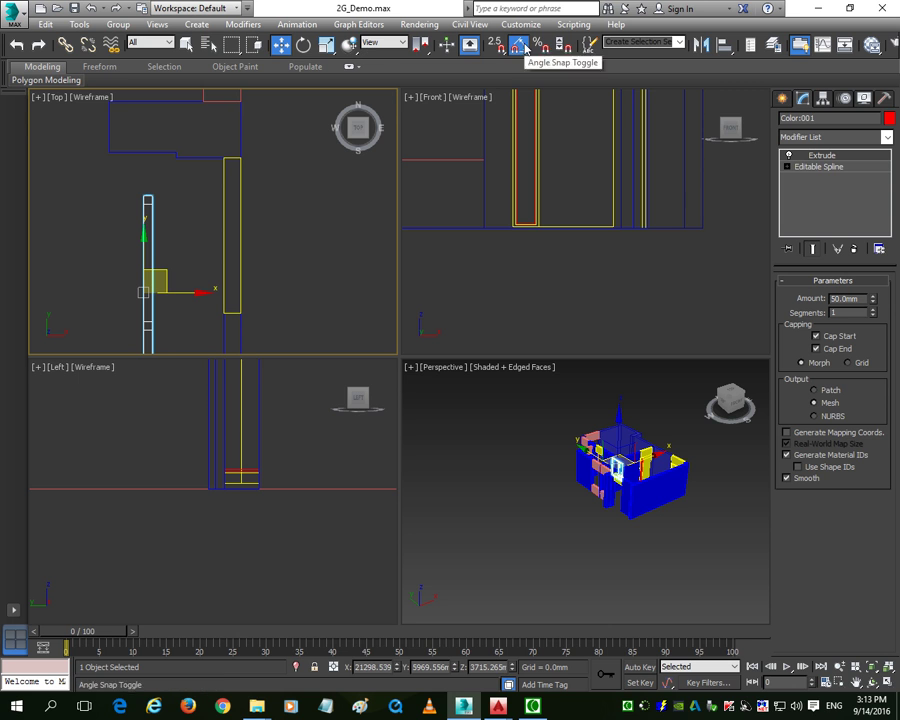
Turn on 2.5D snap and snap the window frame's end to the wall corner at the yellow door header.
left_click(496, 50)
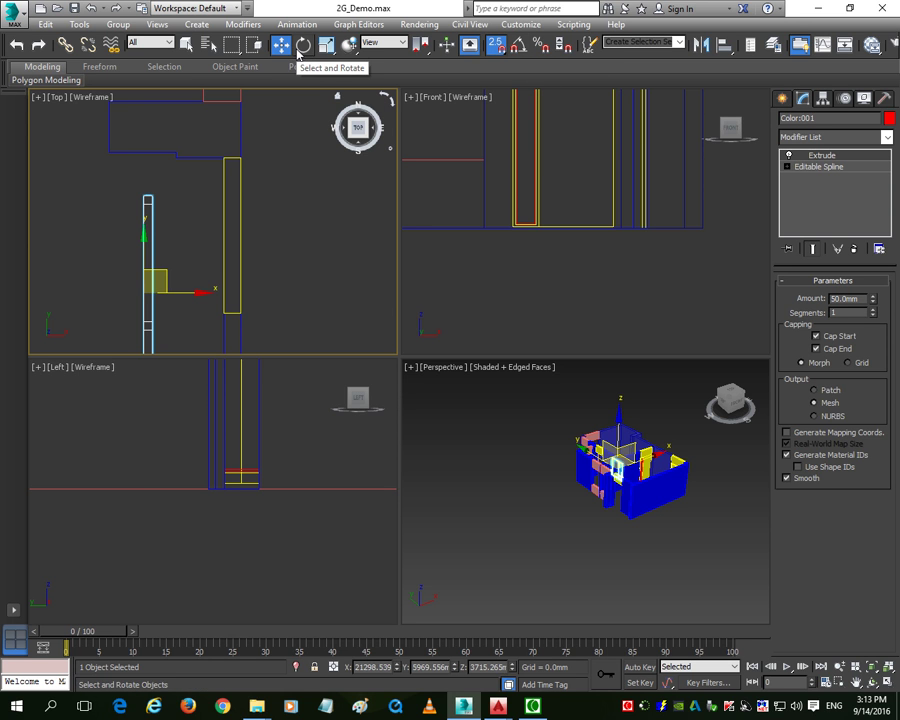
scroll(143, 206, "up", 3)
left_click_drag(117, 214, 278, 137)
scroll(231, 160, "down", 4)
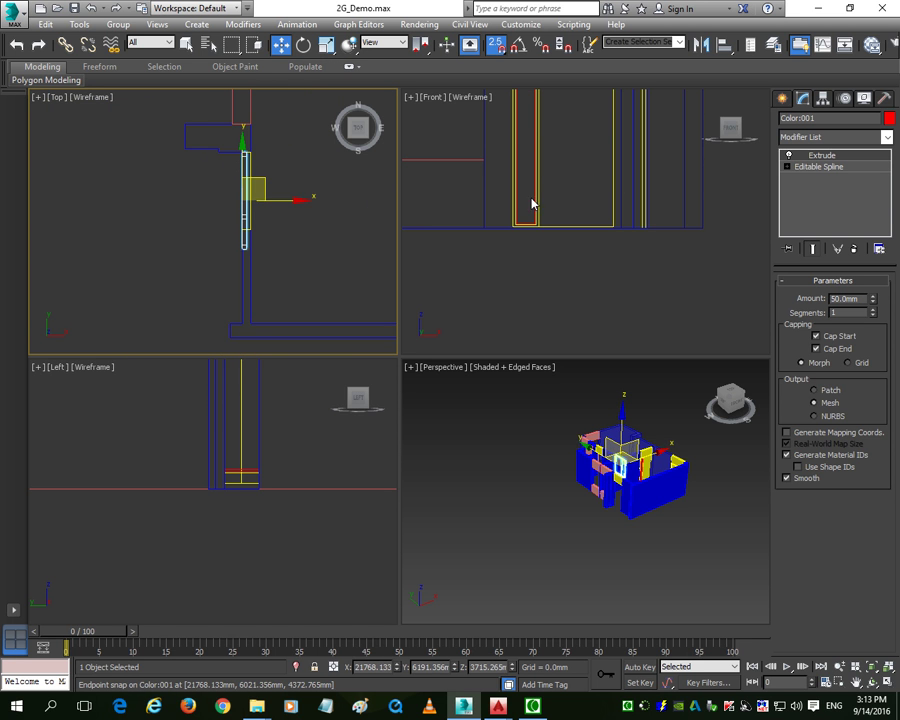
scroll(221, 227, "up", 3)
scroll(221, 227, "down", 4)
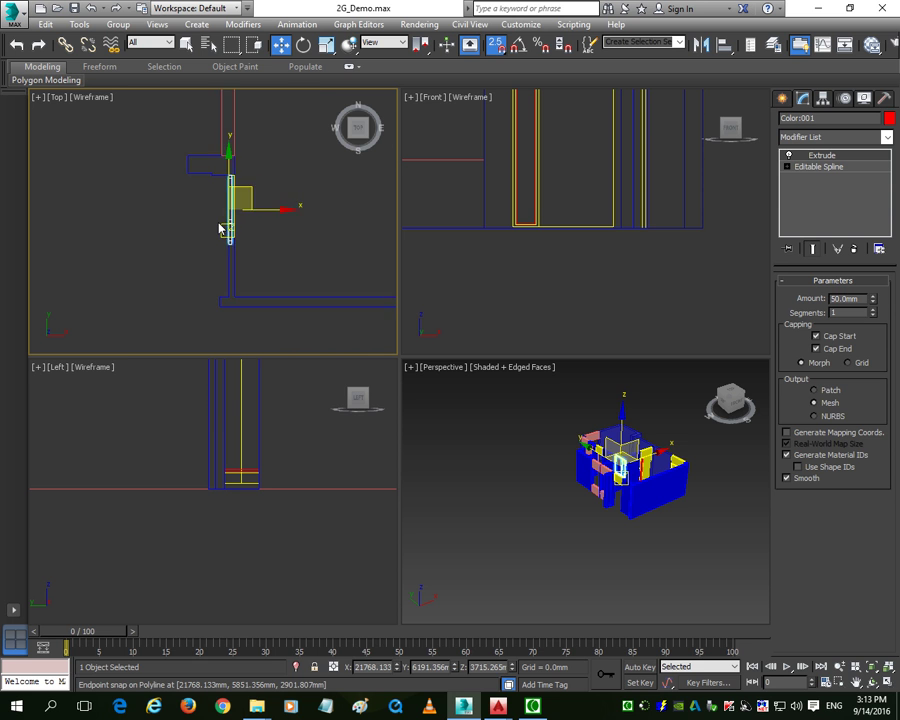
Move the window frame along the outer wall in the top view to the window opening beyond the column.
middle_click_drag(221, 228, 191, 289)
left_click_drag(199, 279, 177, 157)
scroll(177, 157, "up", 3)
middle_click_drag(175, 199, 173, 237)
middle_click_drag(193, 140, 187, 250)
scroll(186, 248, "up", 3)
left_click_drag(205, 237, 216, 341)
middle_click_drag(214, 330, 232, 230)
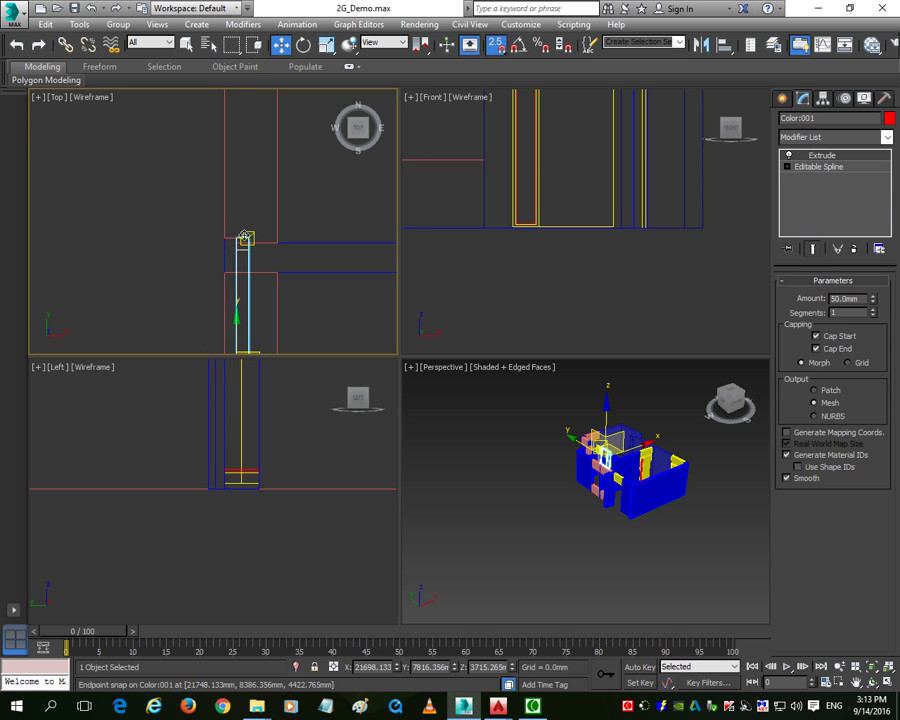
Snap the frame's end corner to the corner of the pink window opening so it lies along the outer wall face.
left_click_drag(238, 237, 226, 272)
scroll(226, 272, "down", 2)
middle_click_drag(229, 319, 206, 168)
scroll(190, 323, "up", 4)
scroll(182, 292, "down", 5)
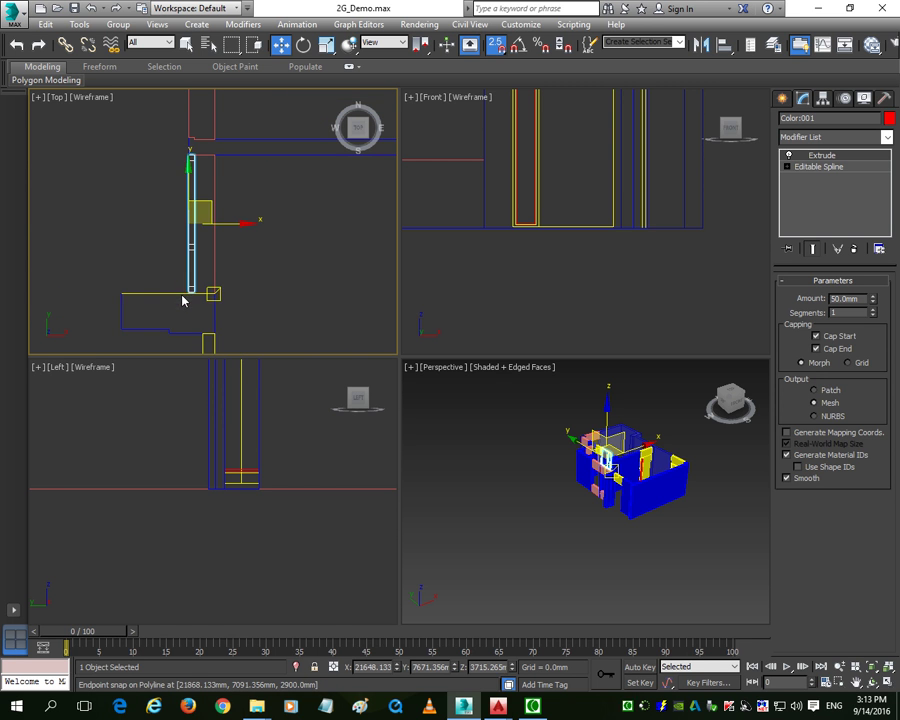
Lower the window frame in the front view so its bottom edge rests at floor level.
middle_click_drag(208, 278, 201, 281)
middle_click_drag(556, 281, 705, 318)
scroll(534, 325, "down", 4)
middle_click_drag(599, 236, 586, 197)
scroll(587, 178, "up", 2)
scroll(592, 159, "up", 1)
left_click_drag(596, 146, 595, 450)
middle_click_drag(600, 200, 592, 134)
middle_click_drag(577, 287, 572, 187)
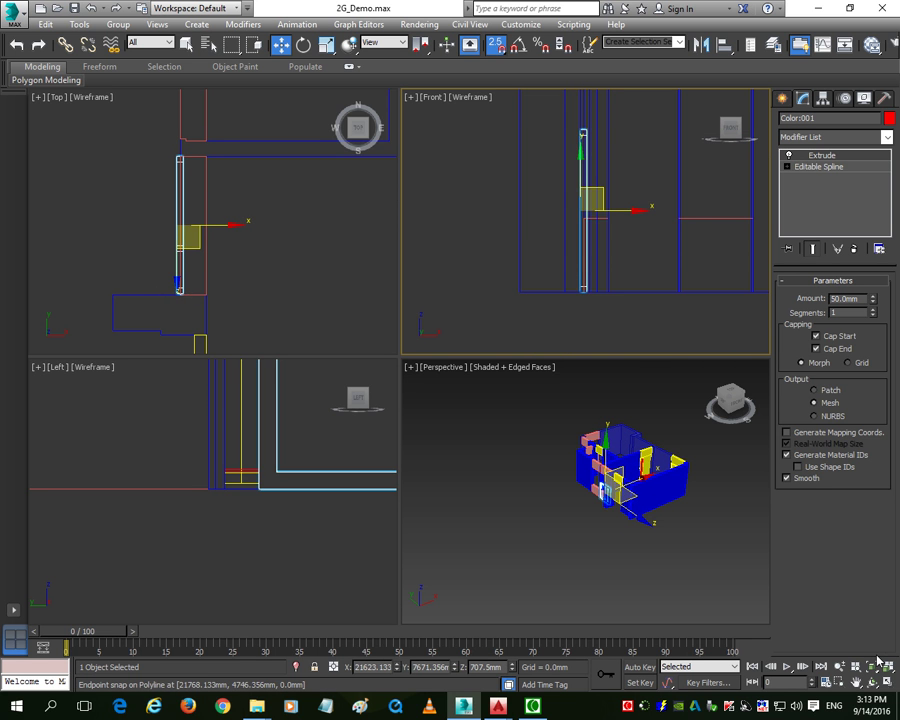
Raise the window frame in the front view so its bottom edge snaps onto the top of the pink sill wall.
key("alt+w")
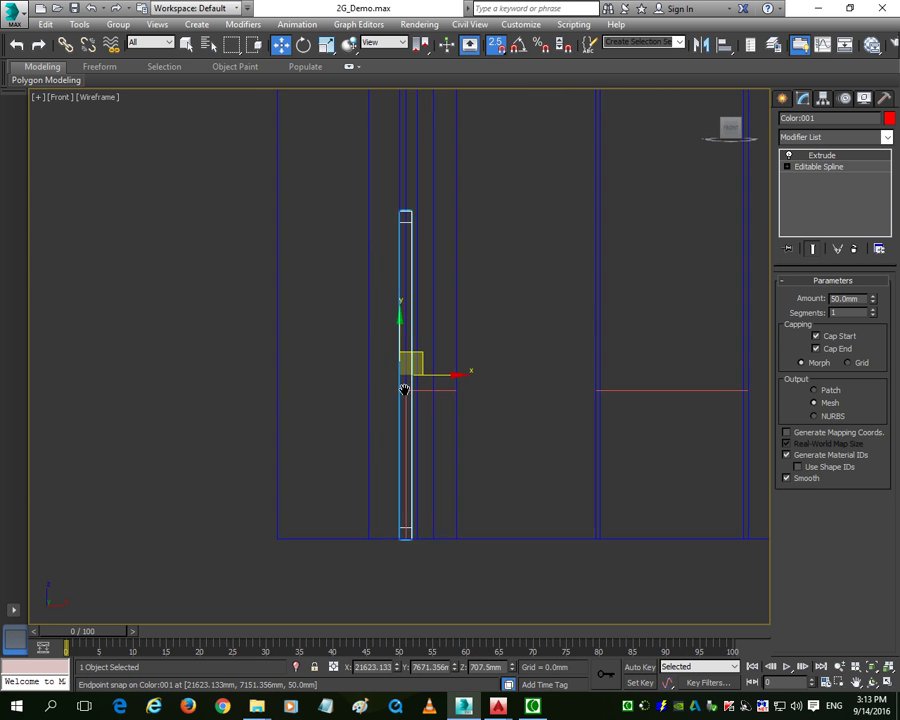
left_click(401, 534)
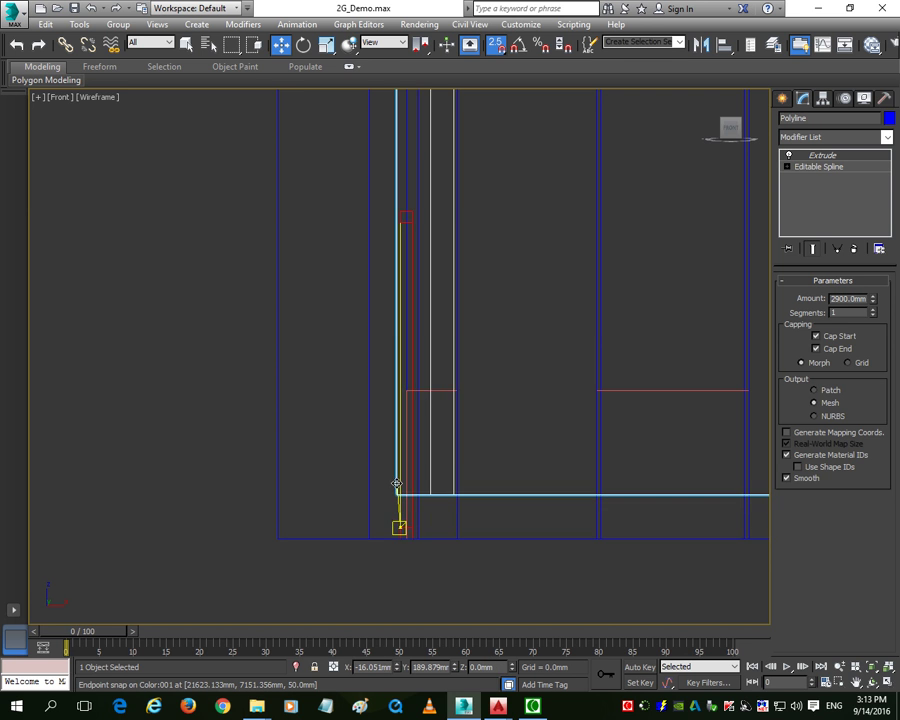
left_click(398, 446)
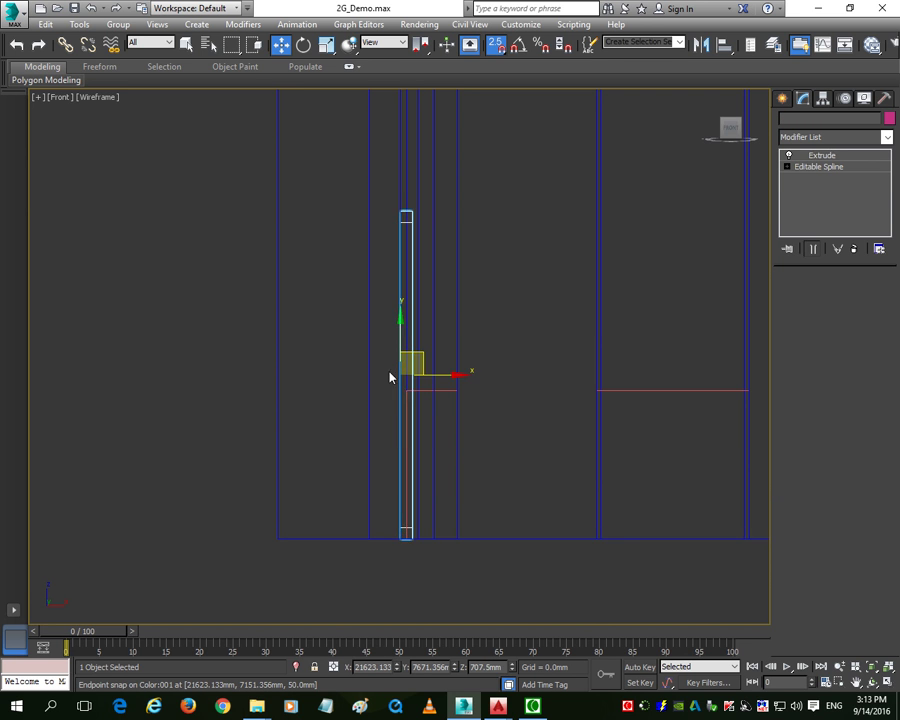
middle_click_drag(391, 400, 386, 436)
left_click_drag(415, 389, 192, 204)
left_click_drag(187, 368, 401, 421)
scroll(349, 457, "down", 2)
scroll(349, 457, "down", 1)
scroll(390, 360, "up", 1)
middle_click_drag(367, 264, 355, 295)
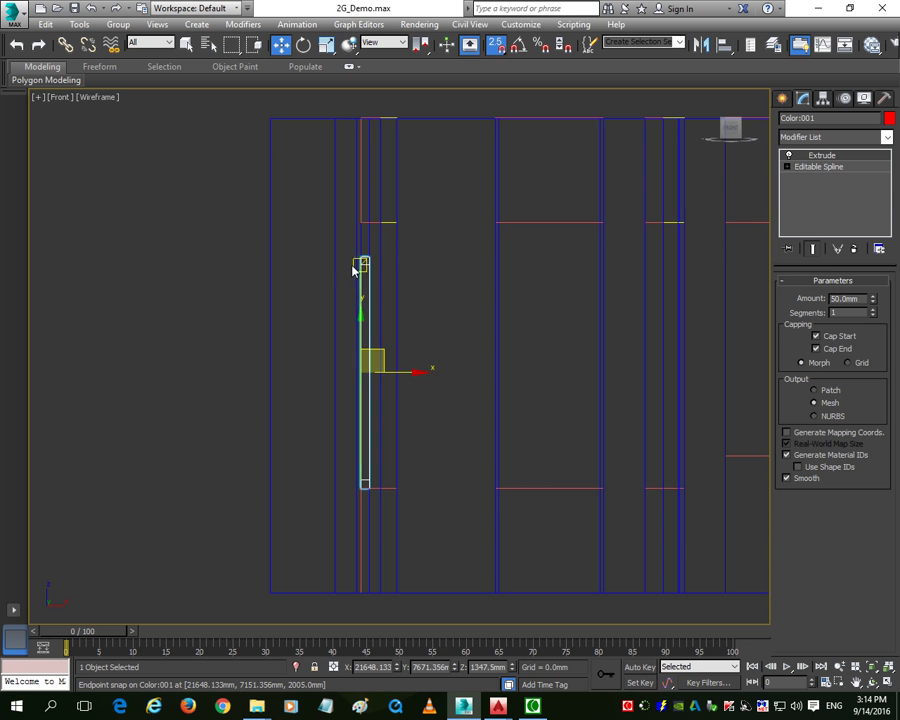
Move the window frame vertically so its top edge meets the underside of the pink header above the opening.
scroll(362, 287, "up", 2)
left_click_drag(377, 301, 364, 236)
scroll(305, 252, "down", 4)
scroll(320, 240, "up", 2)
scroll(320, 238, "up", 3)
middle_click_drag(320, 187, 313, 311)
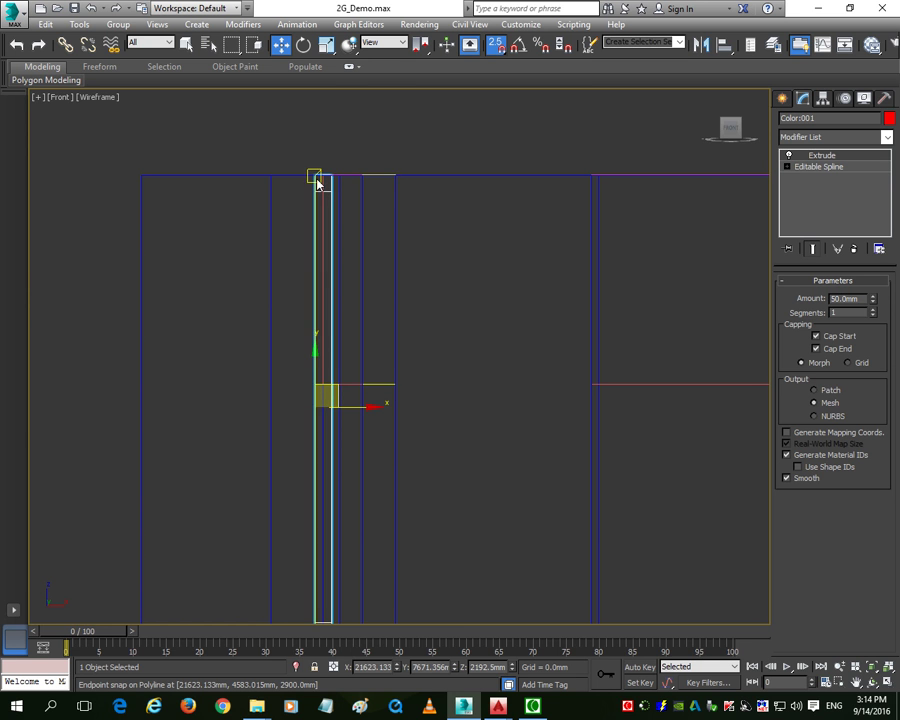
left_click_drag(326, 385, 189, 558)
left_click_drag(187, 339, 321, 378)
Set the Extrude amount of the pink sill wall beneath the window frame to 840 mm.
scroll(321, 378, "down", 3)
scroll(305, 263, "up", 1)
scroll(305, 263, "up", 3)
left_click(319, 335)
middle_click_drag(319, 335, 366, 368)
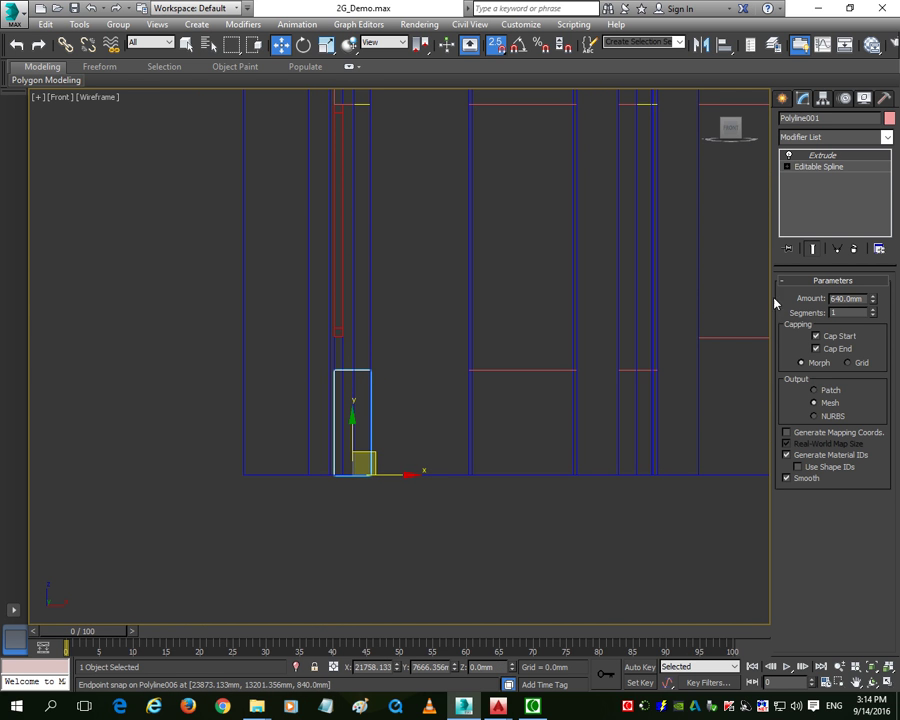
left_click_drag(864, 301, 815, 303)
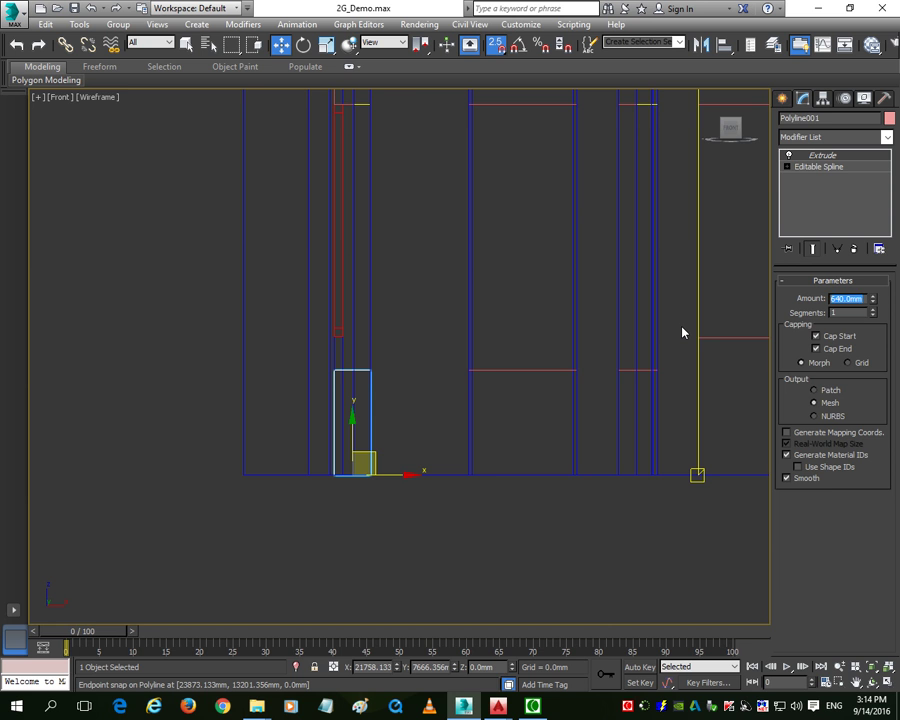
type("840")
key("Return")
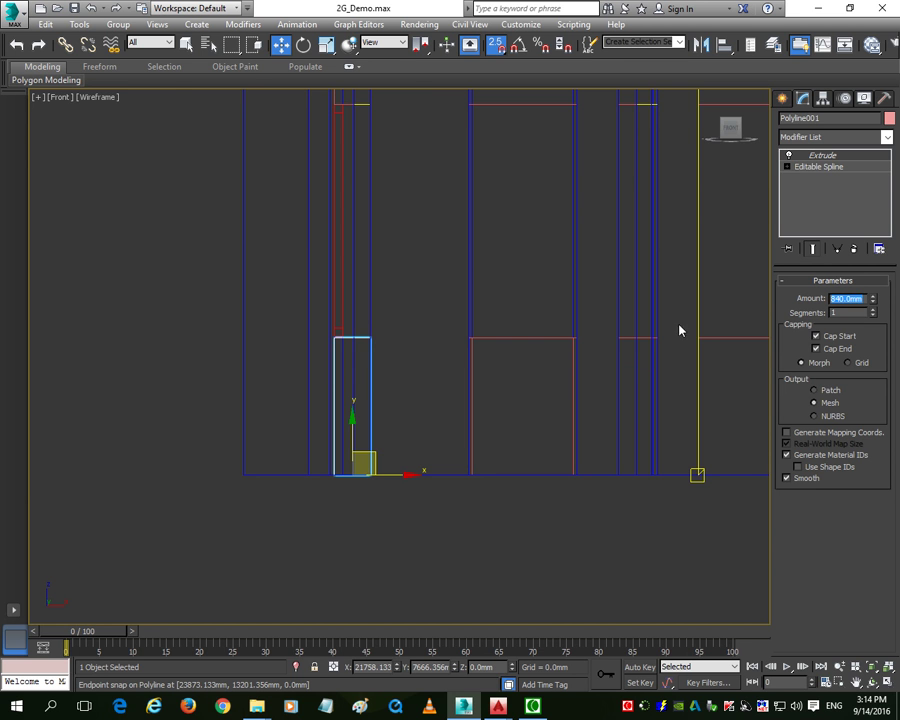
Examine in the shaded perspective view how the window frame sits between the sill wall, header and blue column.
middle_click_drag(482, 289, 321, 328)
scroll(325, 498, "down", 4)
middle_click_drag(263, 352, 258, 342)
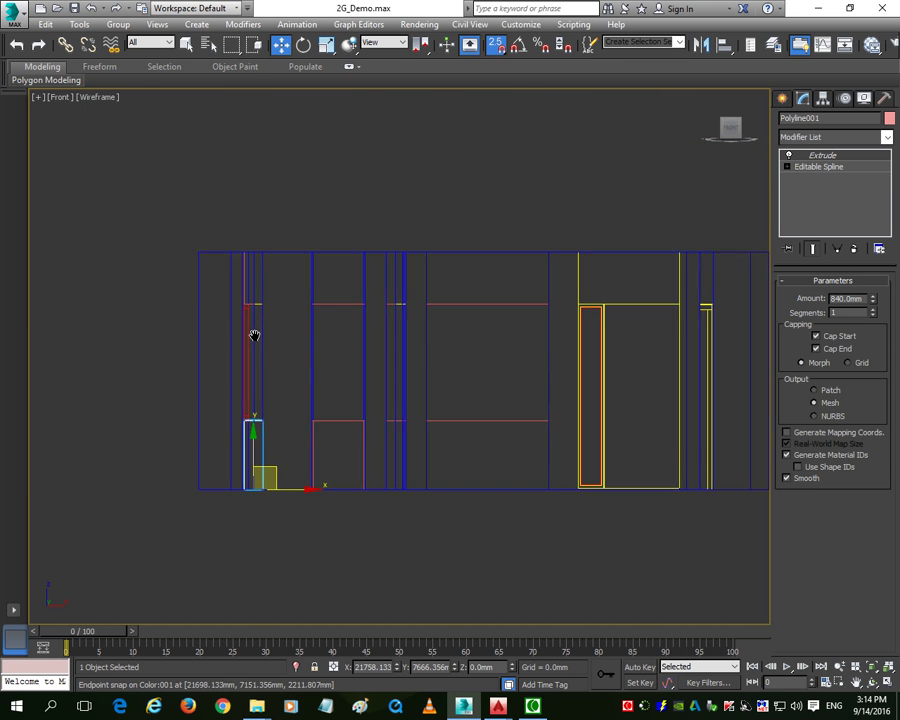
scroll(262, 355, "up", 2)
left_click(888, 683)
scroll(645, 520, "up", 3)
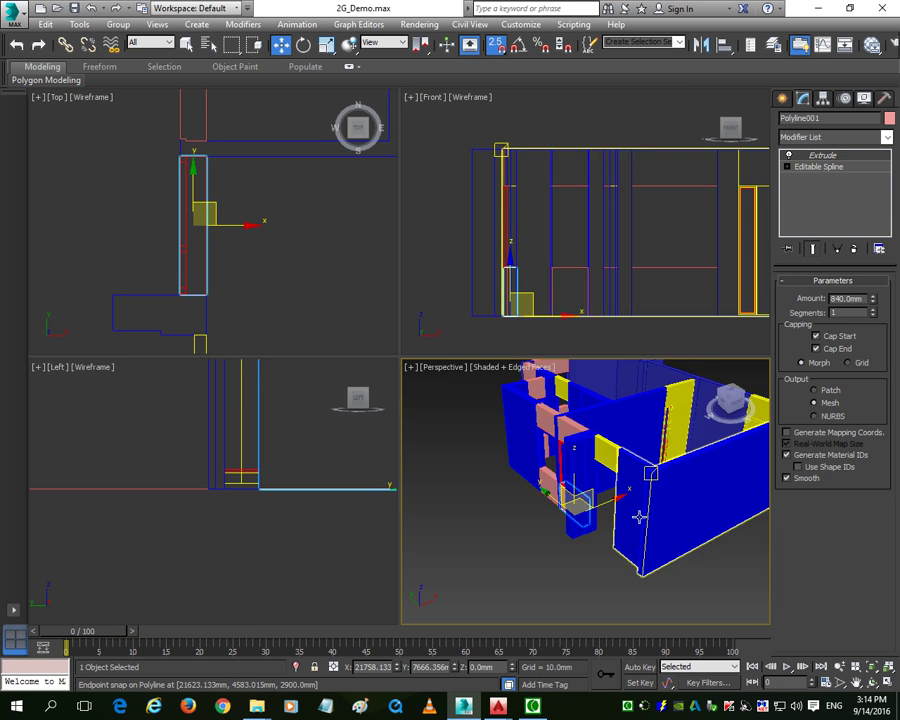
scroll(636, 530, "down", 1)
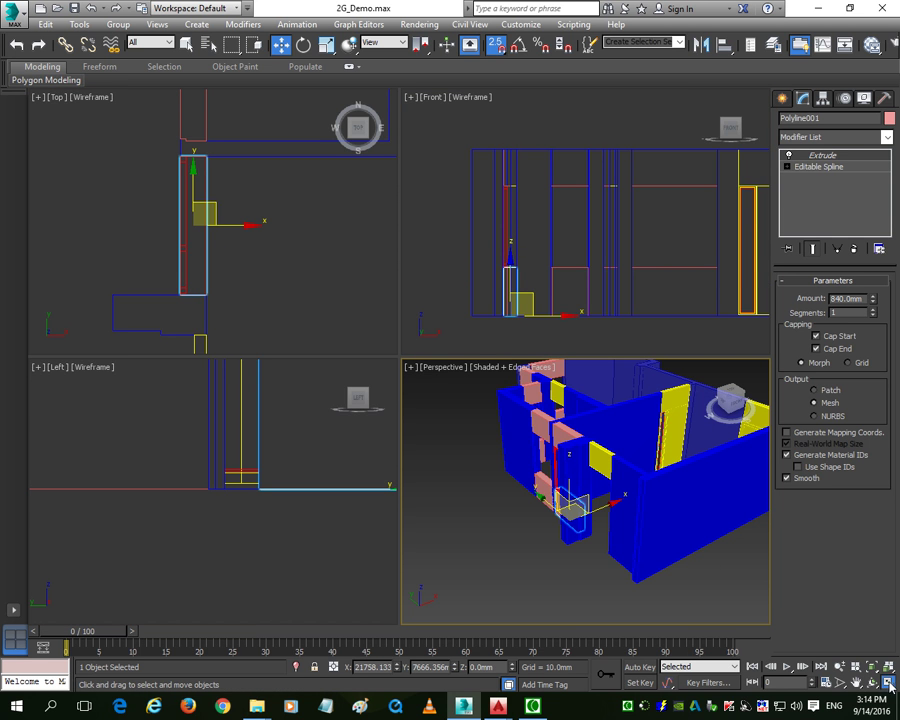
left_click(858, 668)
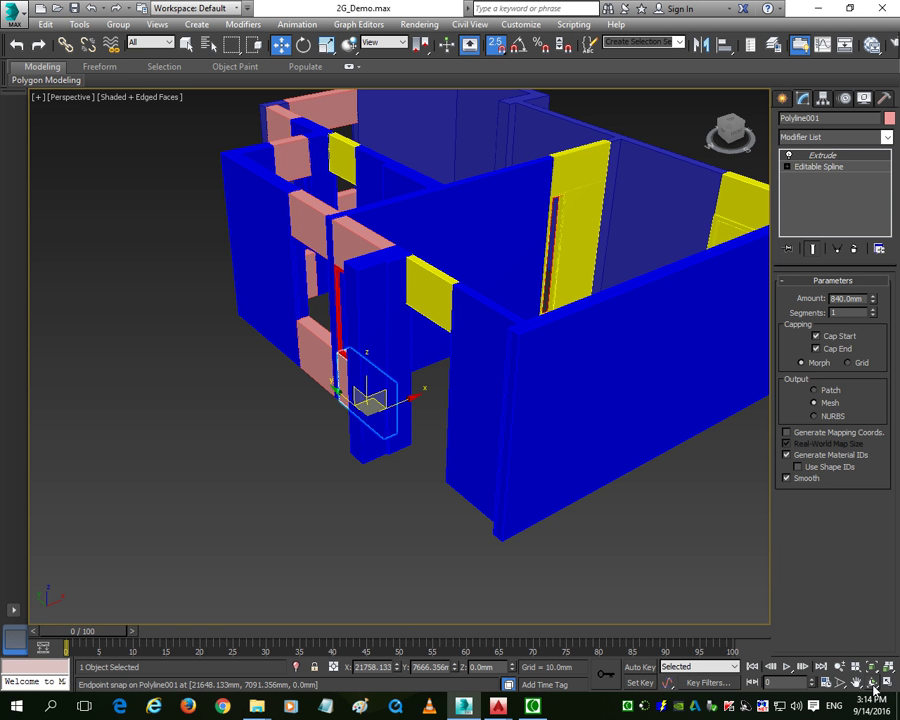
left_click(873, 683)
left_click_drag(360, 394, 395, 199)
scroll(404, 323, "up", 5)
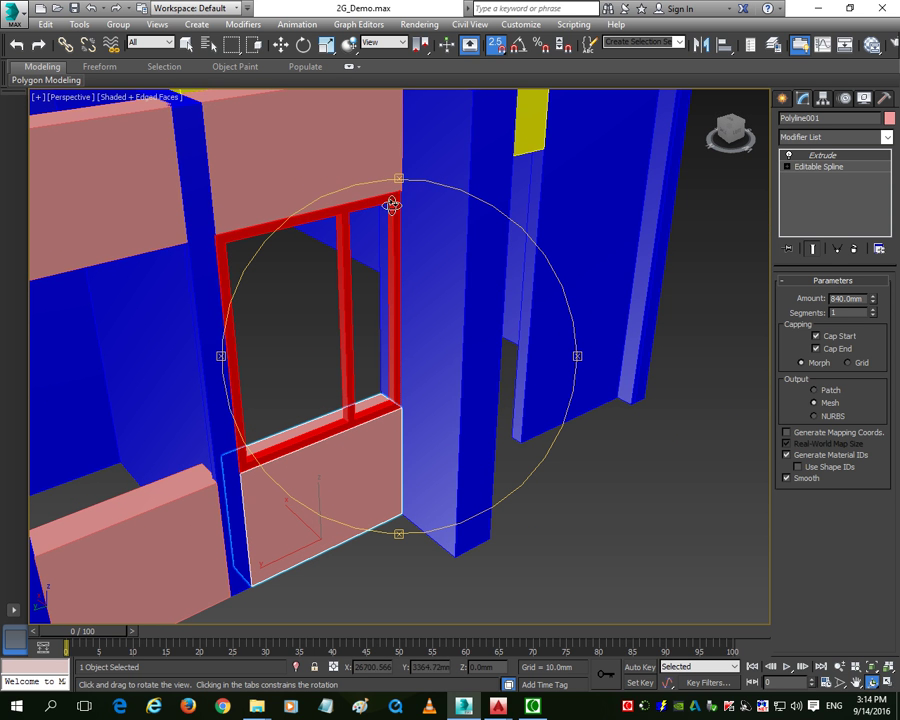
right_click(578, 554)
left_click(556, 549)
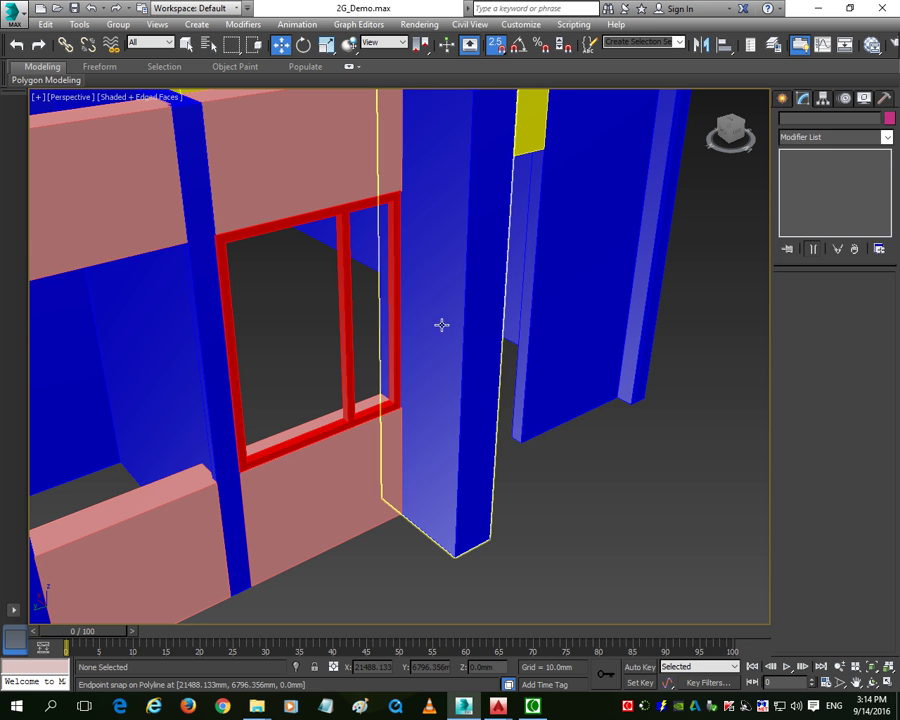
Select the red window frame and add an Edit Mesh modifier to it, with the top view enlarged.
left_click(398, 208)
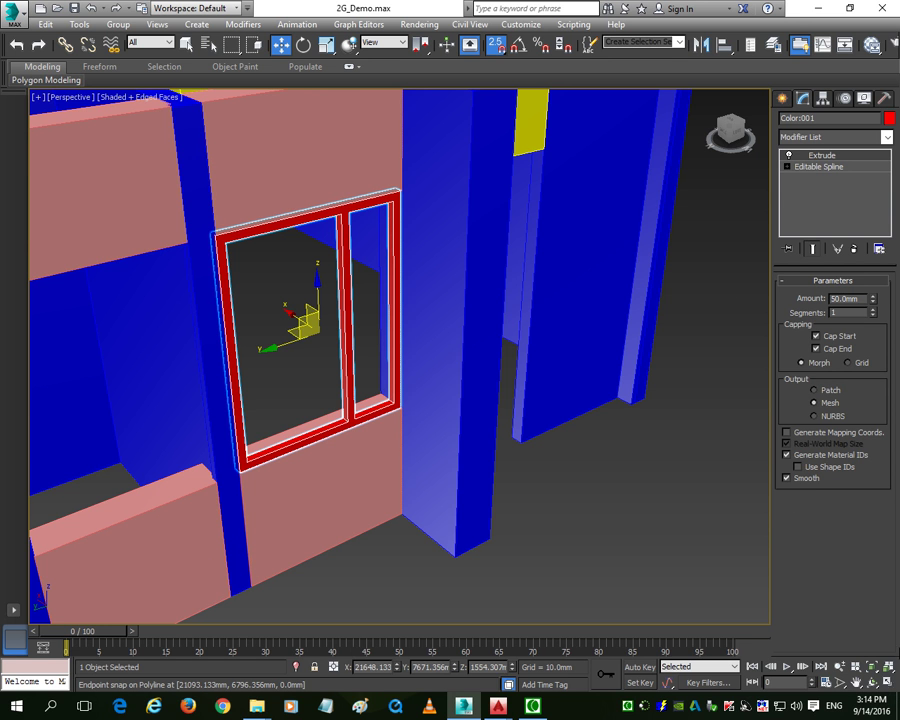
left_click(886, 684)
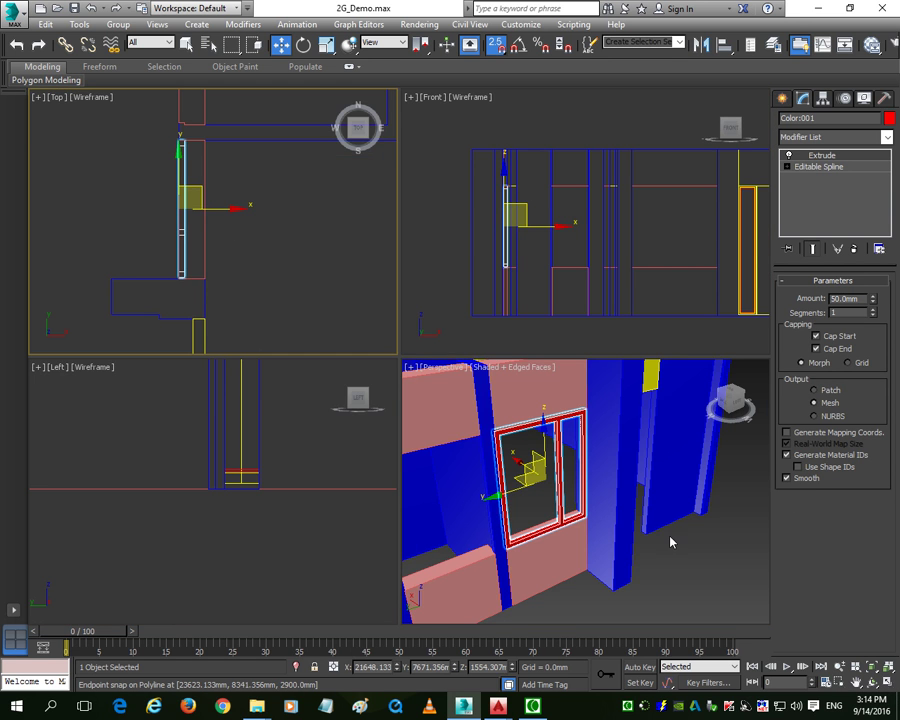
left_click(886, 684)
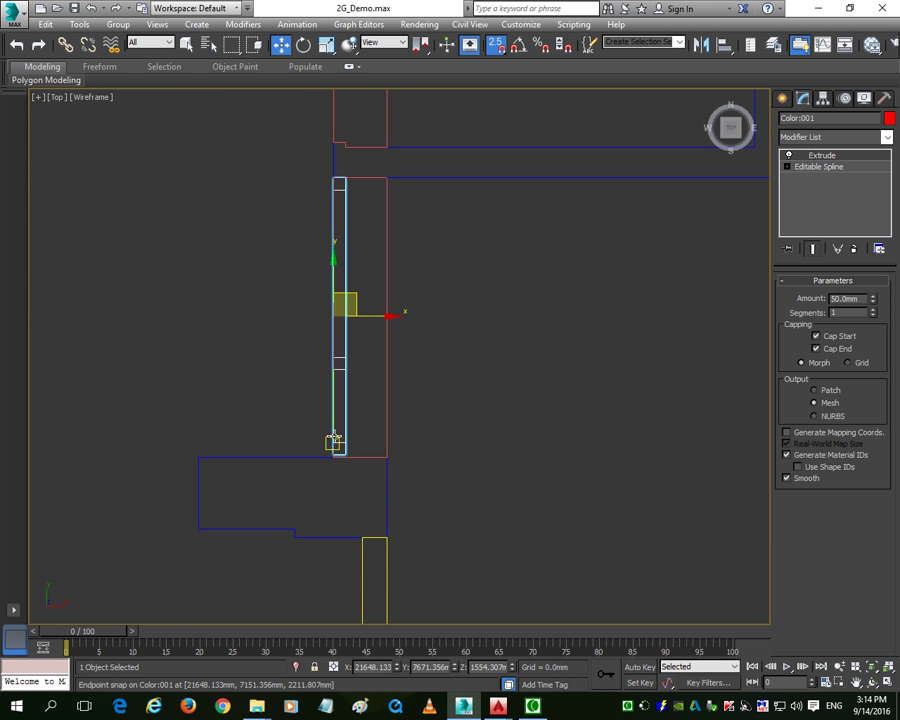
left_click(848, 139)
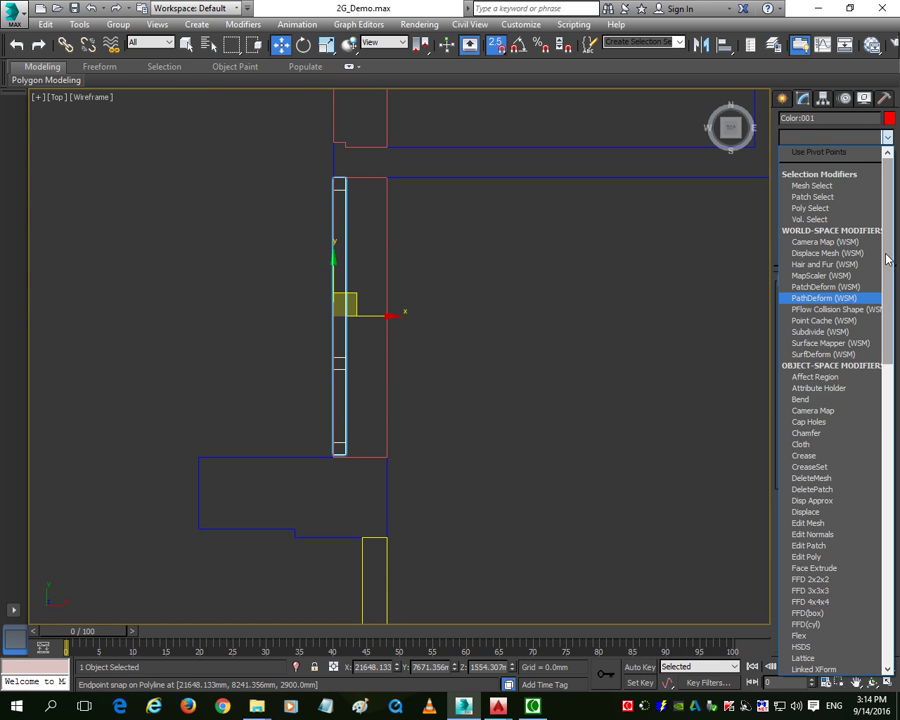
left_click(823, 524)
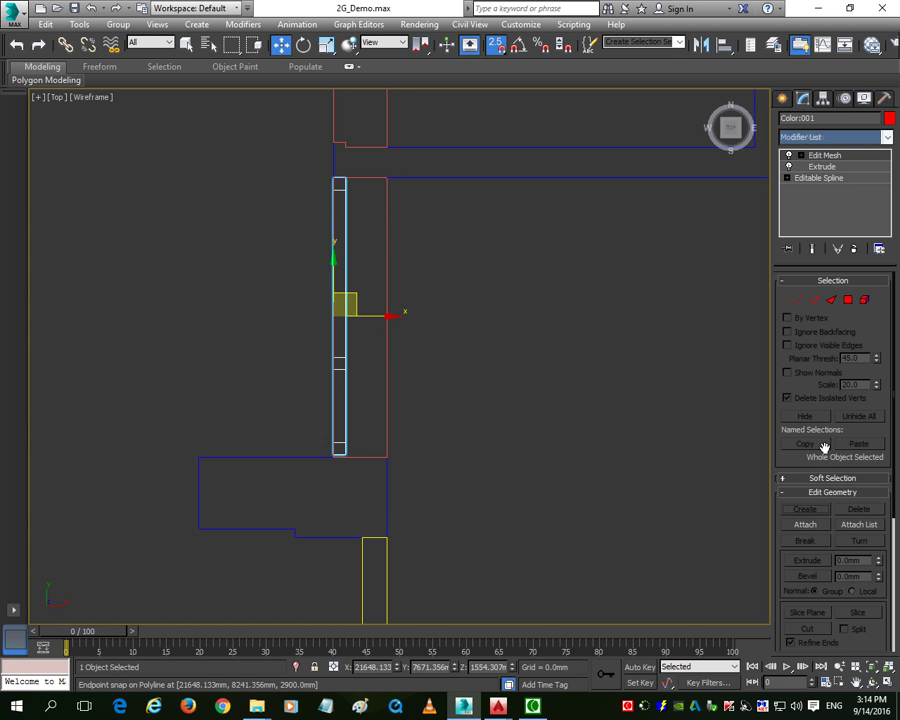
Move the vertices of the frame's column end and mullion 10 mm so the end snaps to the blue column's corner.
left_click(797, 300)
left_click_drag(410, 470, 410, 470)
scroll(350, 430, "up", 6)
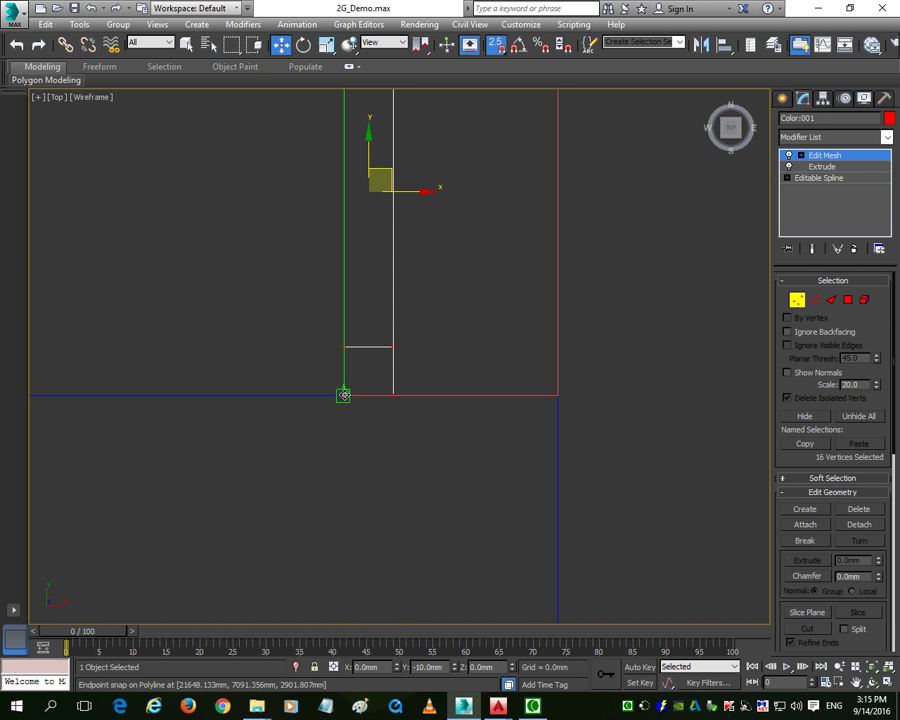
scroll(354, 346, "down", 3)
scroll(368, 386, "up", 5)
scroll(408, 434, "down", 7)
middle_click_drag(408, 434, 311, 414)
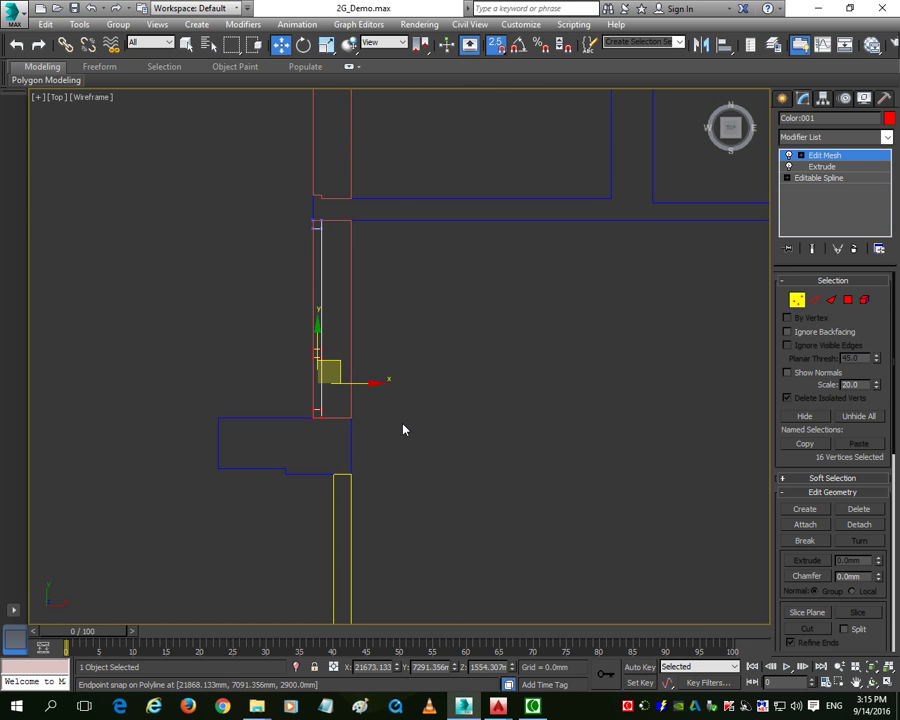
Snap the frame's bottom-rail vertices down to the sill wall's top edge in the front view and finish vertex editing.
key("alt+w")
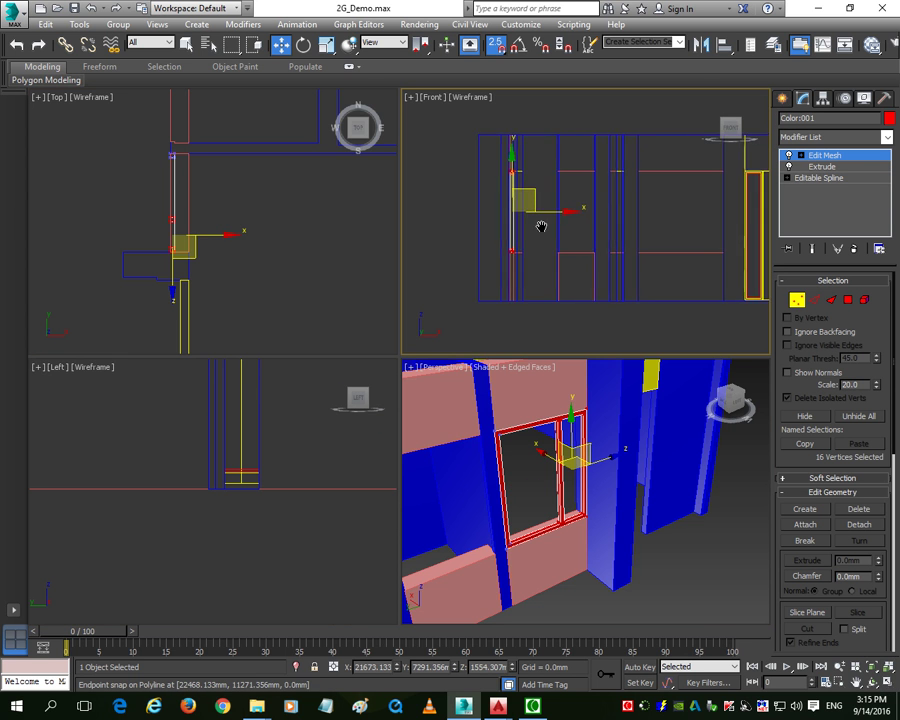
left_click(888, 670)
scroll(324, 290, "down", 1)
scroll(275, 270, "up", 1)
scroll(276, 270, "up", 5)
left_click_drag(303, 257, 472, 358)
scroll(334, 329, "up", 3)
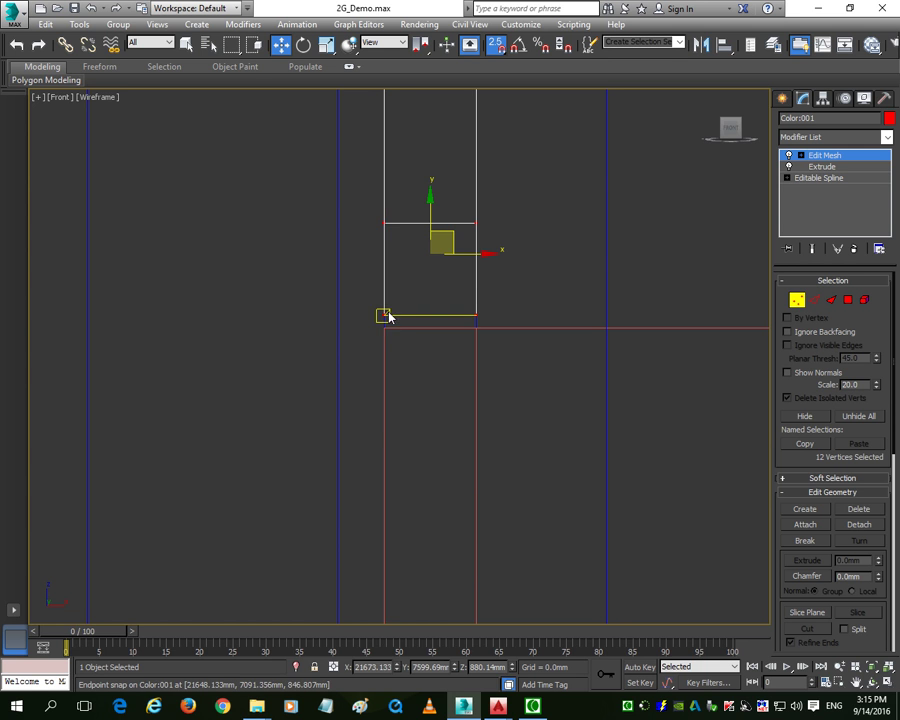
left_click_drag(382, 315, 384, 330)
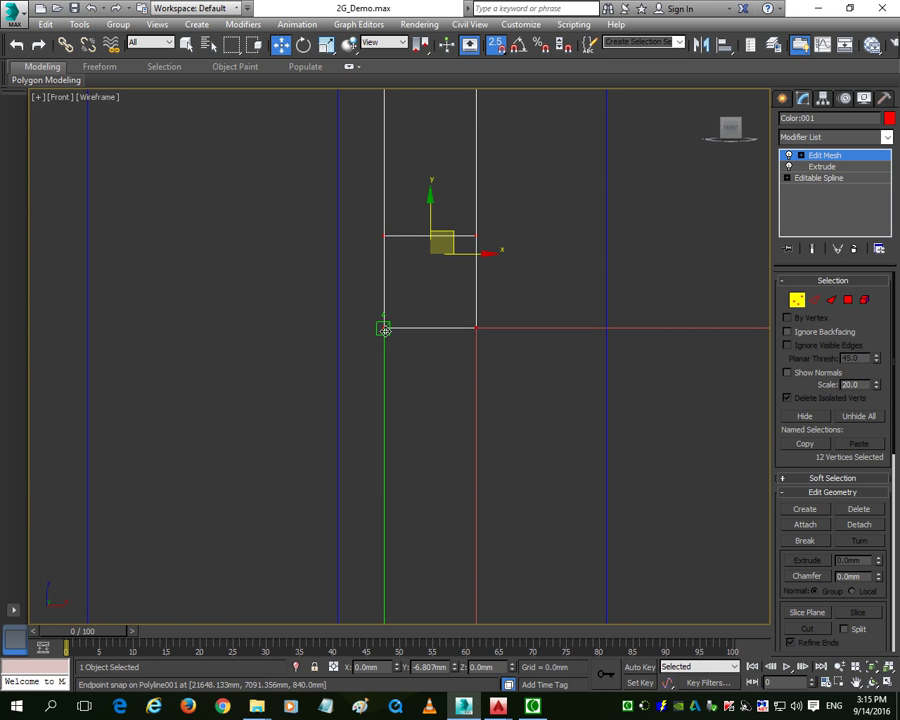
scroll(384, 330, "down", 3)
left_click(797, 300)
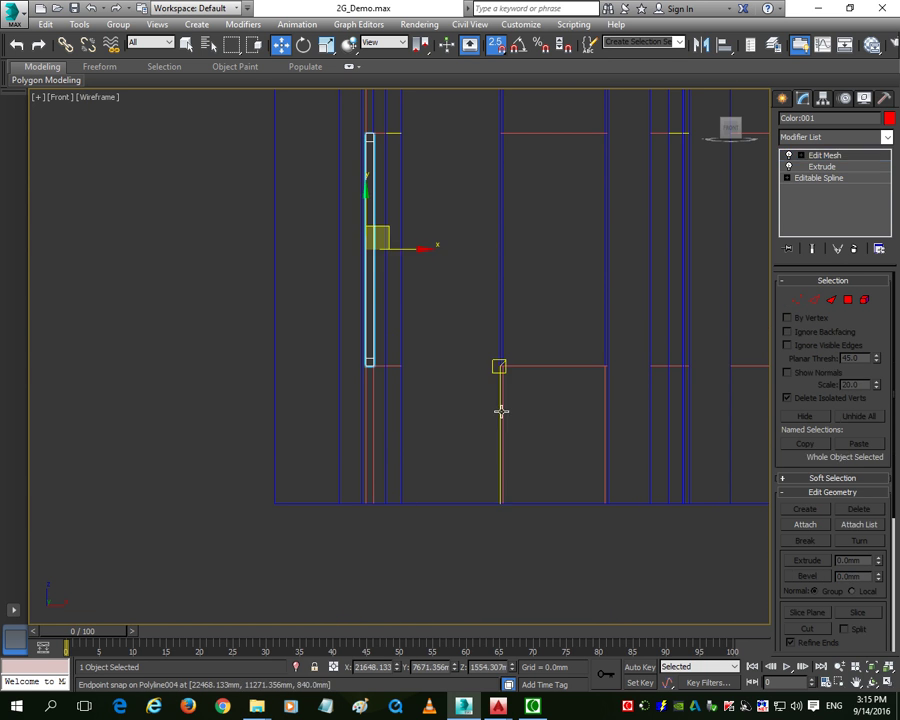
Examine the fitted window frame within the whole apartment in the perspective view, from the interior side.
middle_click_drag(655, 420, 640, 426)
left_click(886, 682)
middle_click_drag(728, 573, 718, 585)
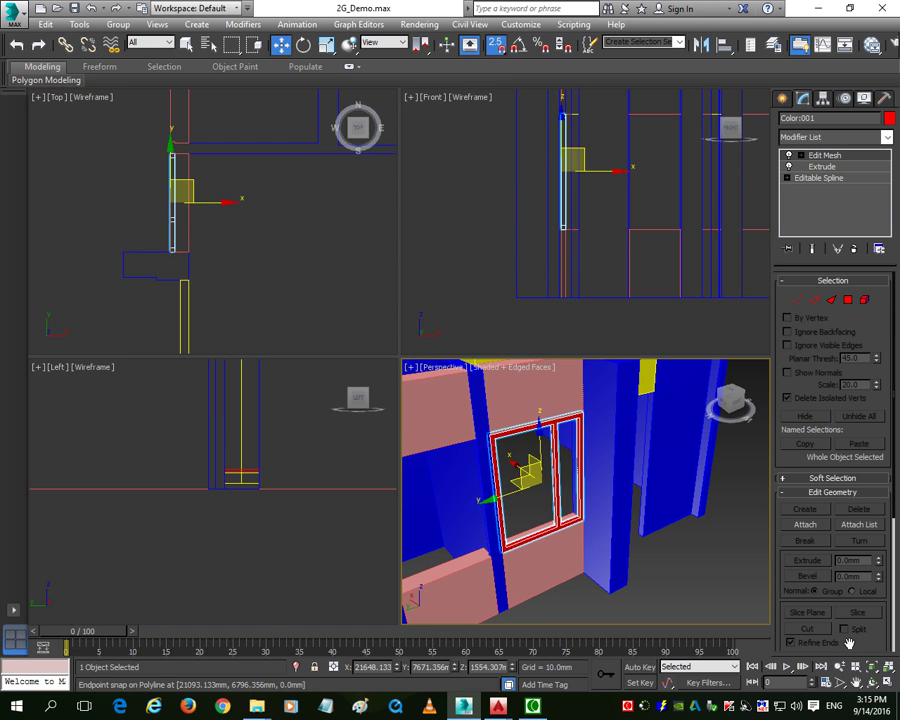
left_click(884, 684)
left_click(872, 682)
left_click_drag(381, 420, 350, 426)
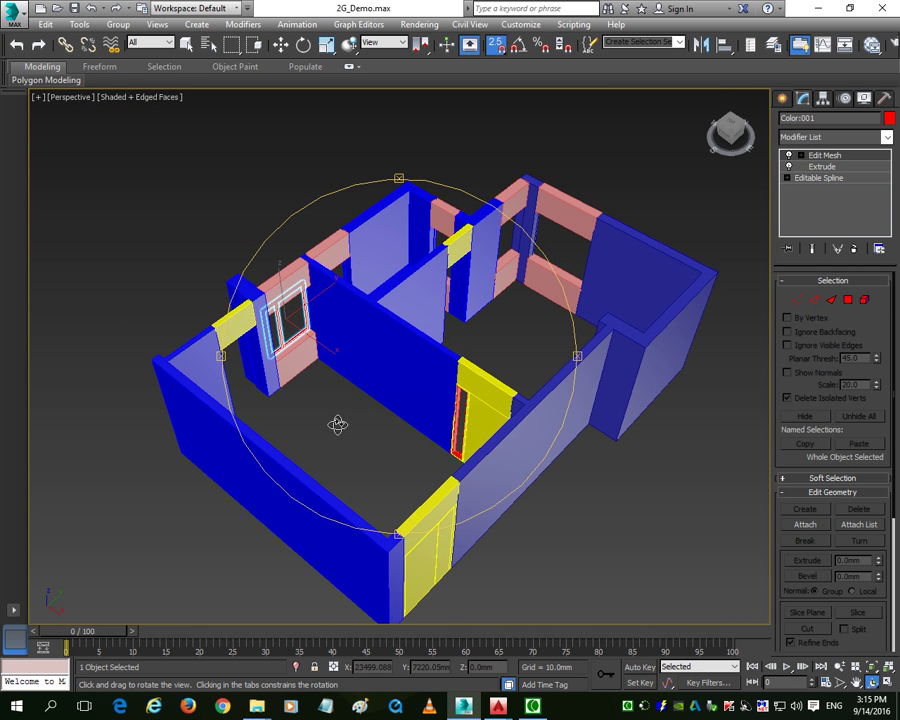
right_click(330, 424)
left_click(330, 418)
middle_click_drag(330, 418, 320, 384)
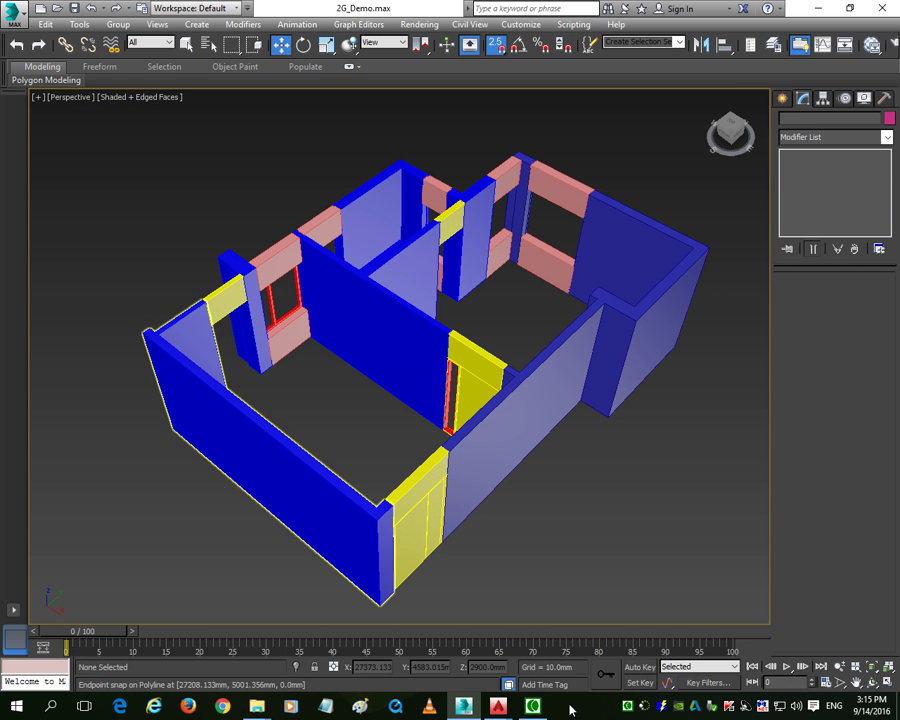
scroll(367, 462, "up", 6)
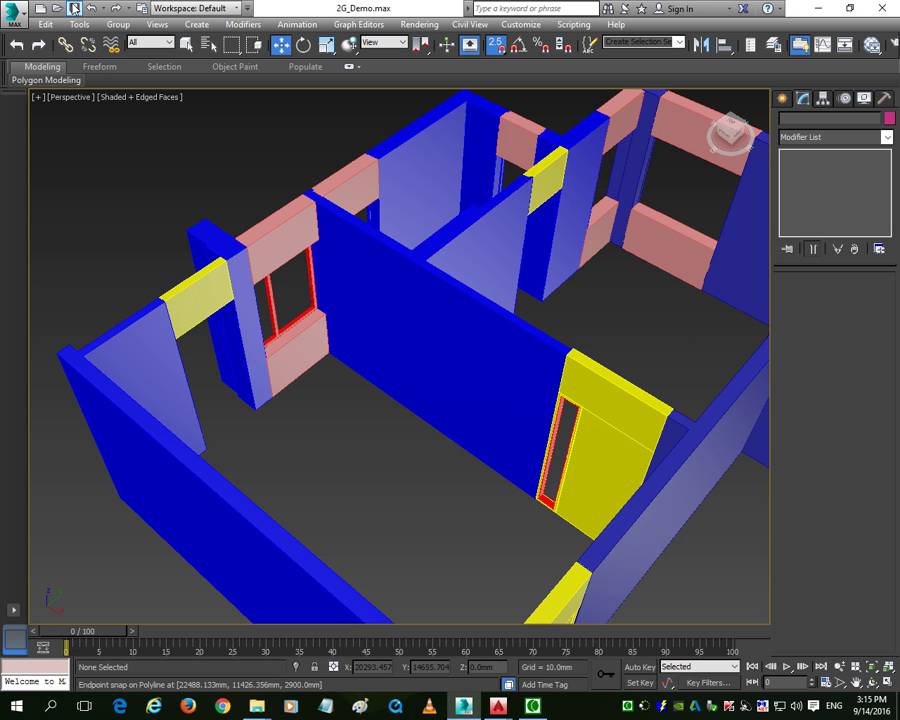
left_click(533, 706)
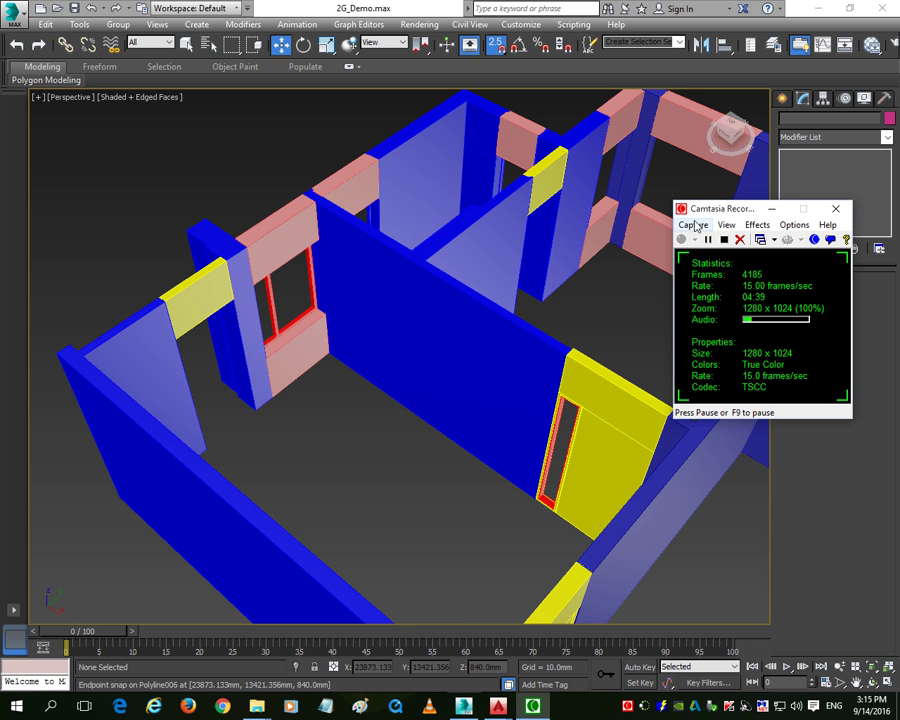